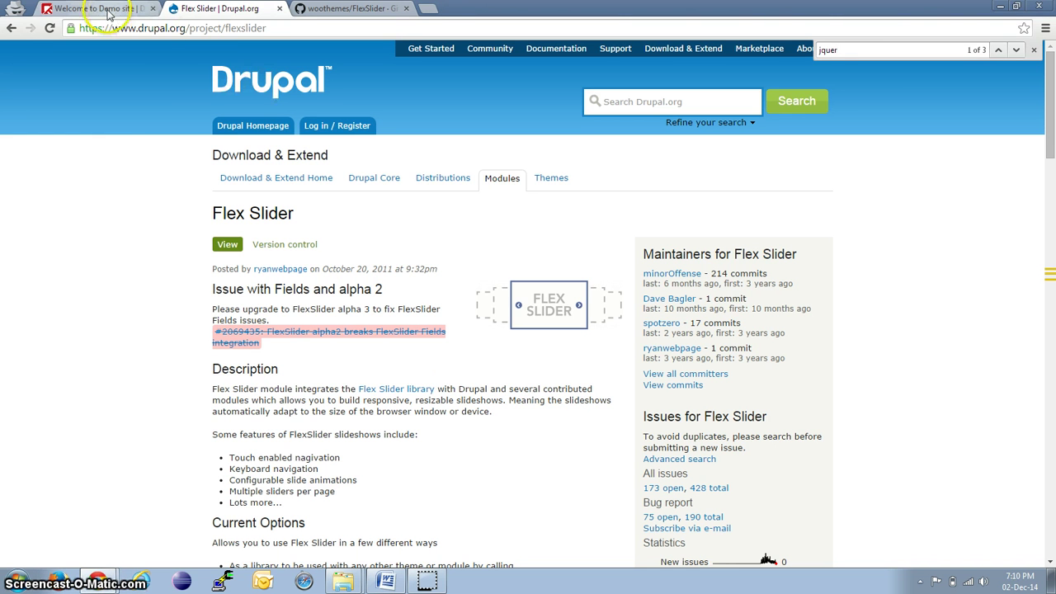
# - Switch to the demo site's Modules page and check the enabled FlexSlider modules and their required dependencies
pyautogui.hotkey('alt', 'Tab')
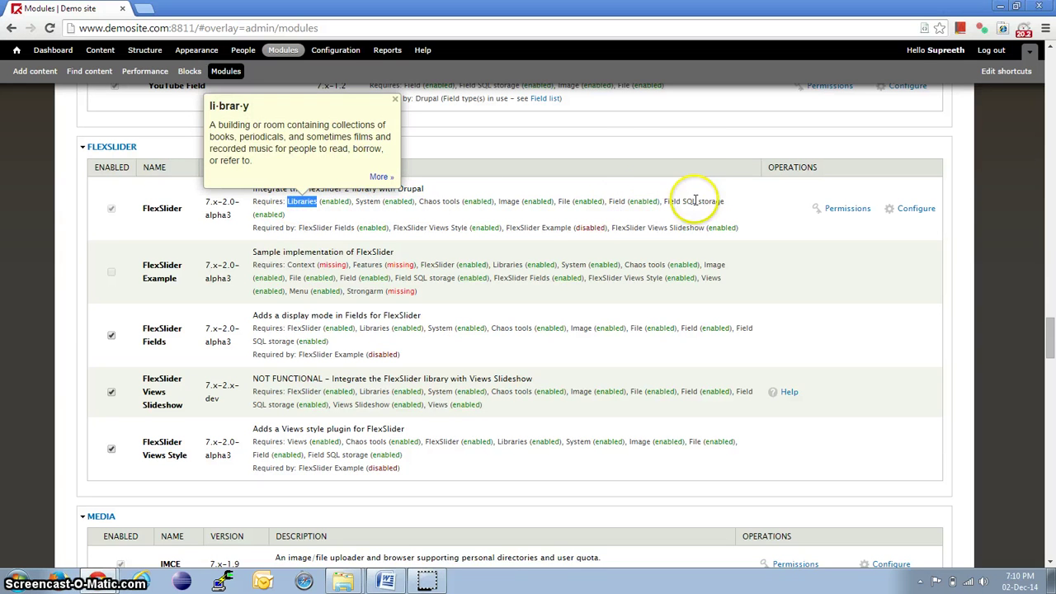
pyautogui.click(641, 213)
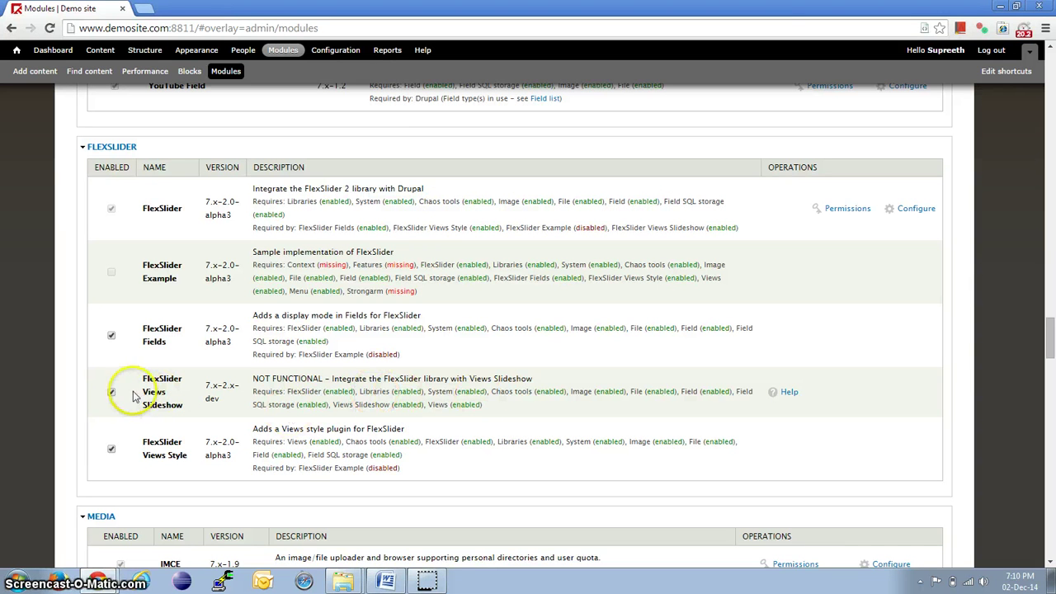
pyautogui.moveTo(482, 404); pyautogui.dragTo(373, 406)
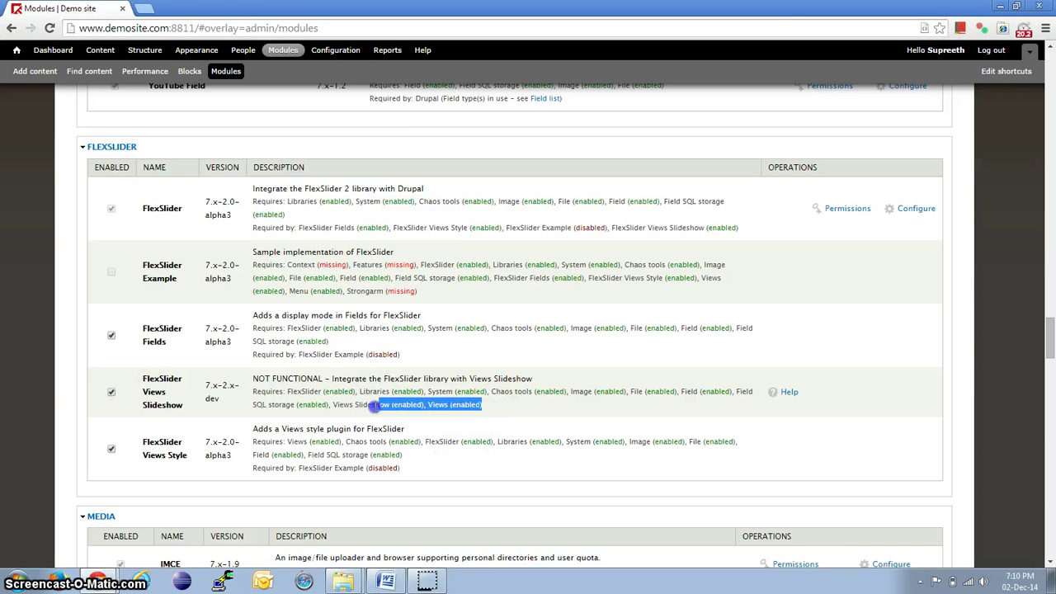
pyautogui.click(466, 405)
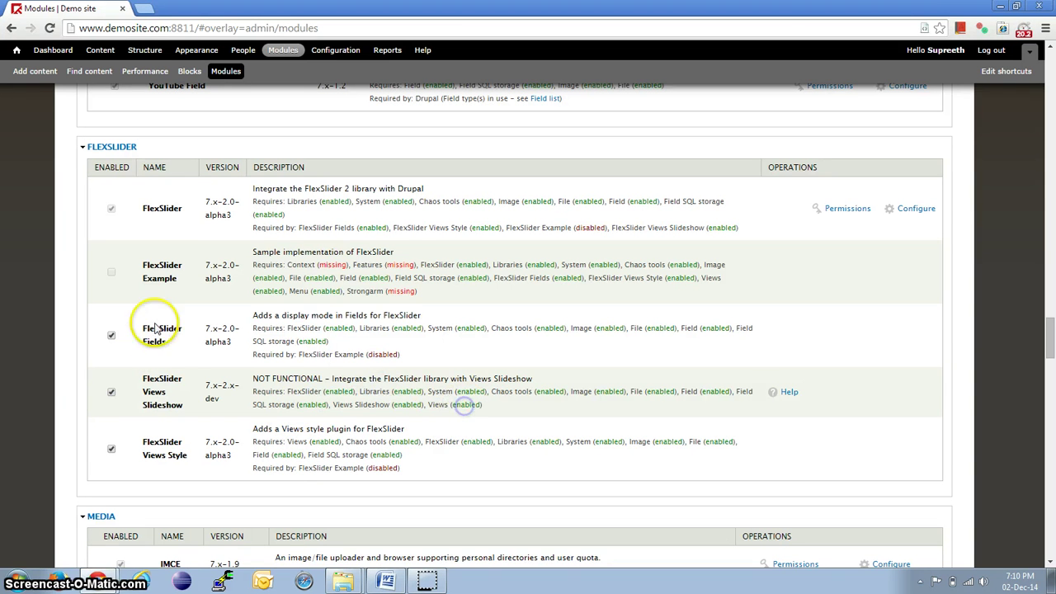
pyautogui.click(68, 440)
# - Review the Flex Slider project page's installation instructions and releases on Drupal.org, then the library's ZIP download on the woothemes/FlexSlider GitHub page
pyautogui.hotkey('alt', 'Tab')
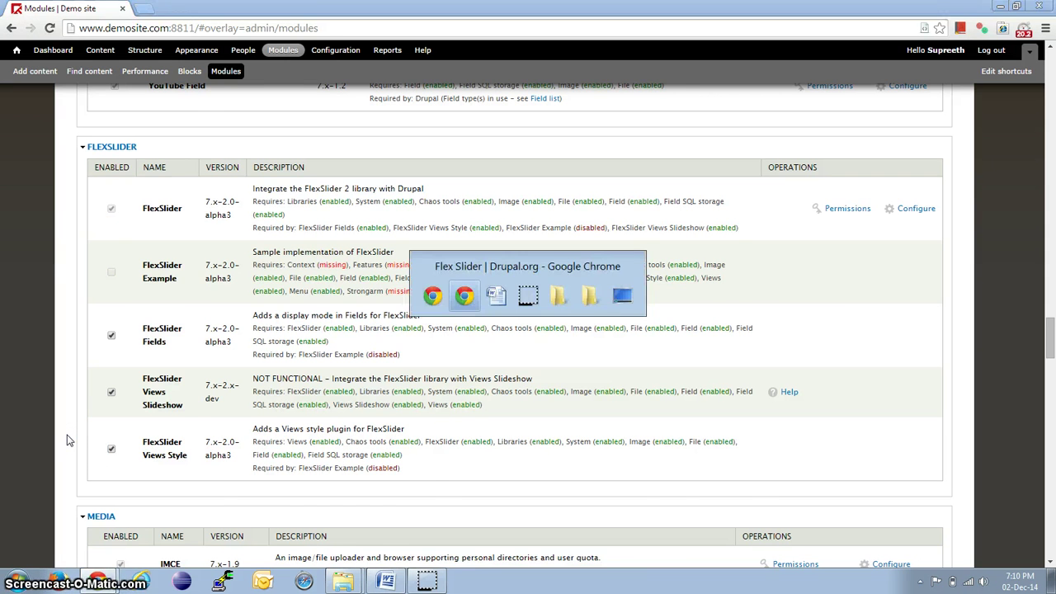
pyautogui.press('pagedown')
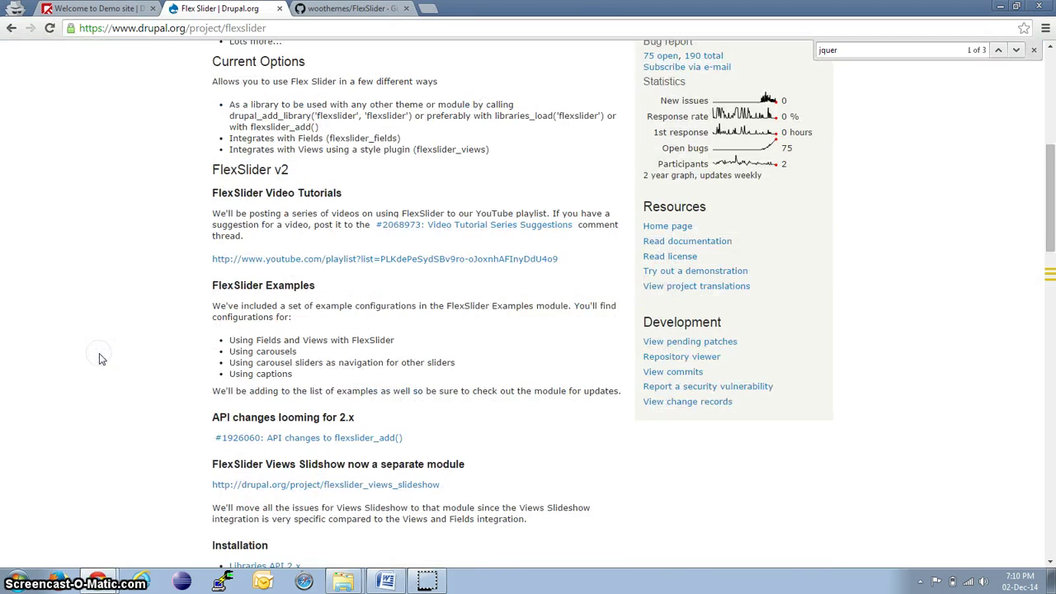
pyautogui.press('pagedown')
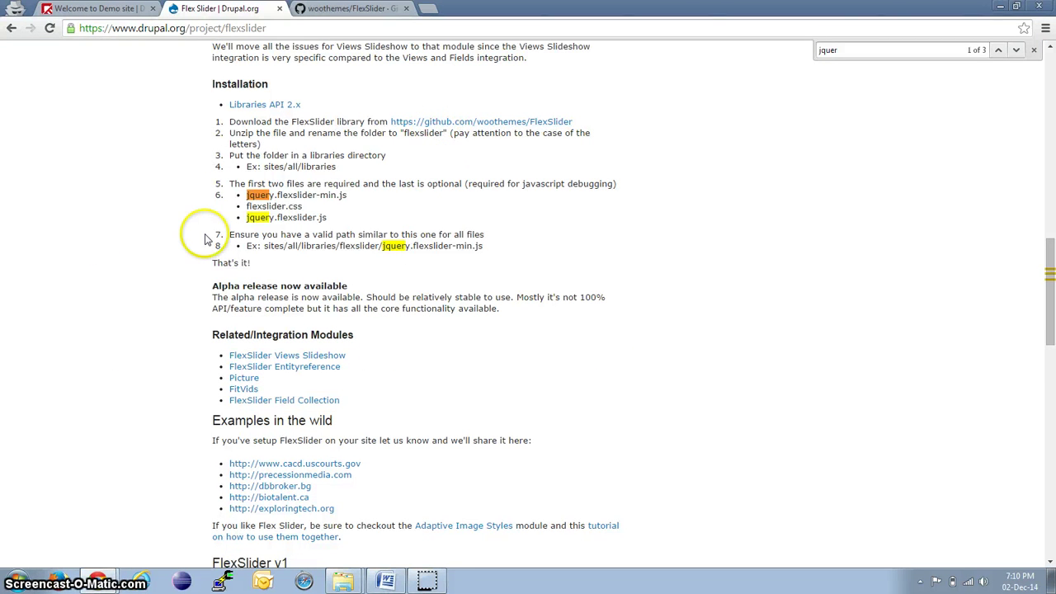
pyautogui.scroll(-2, 202, 238)
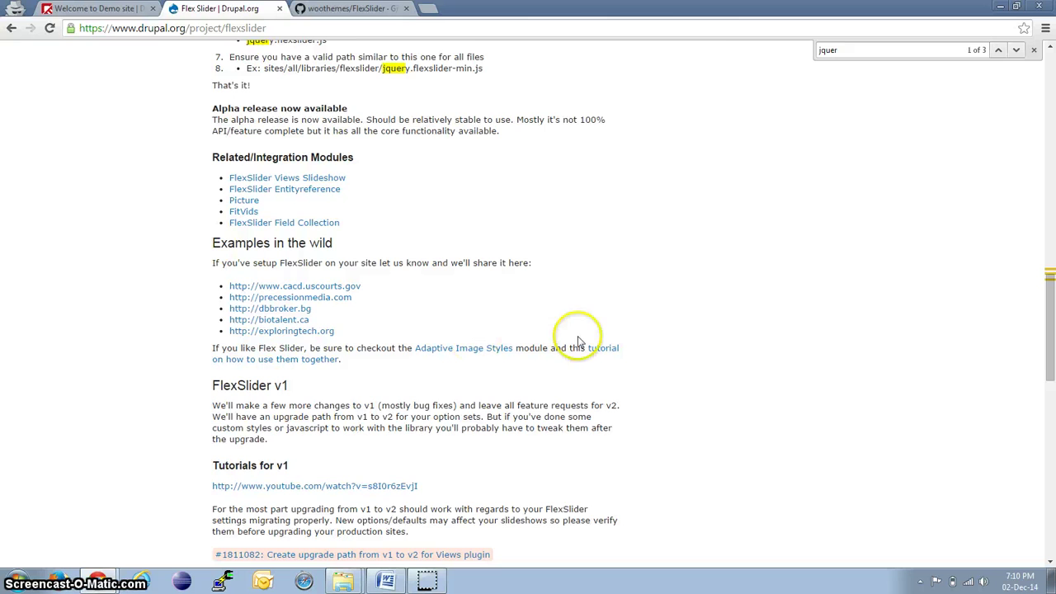
pyautogui.scroll(-3, 743, 355)
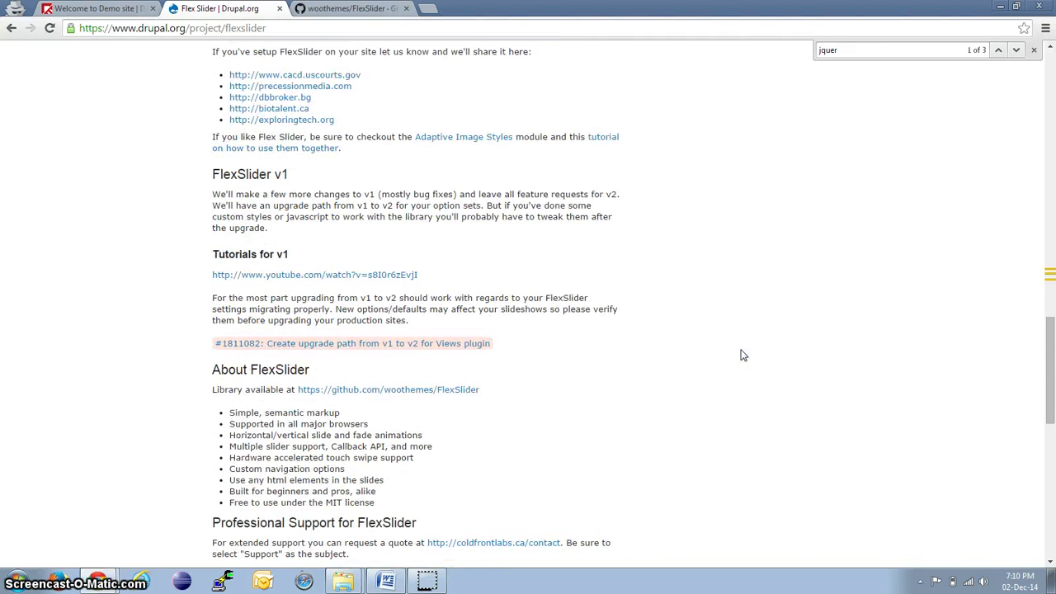
pyautogui.scroll(-5, 741, 355)
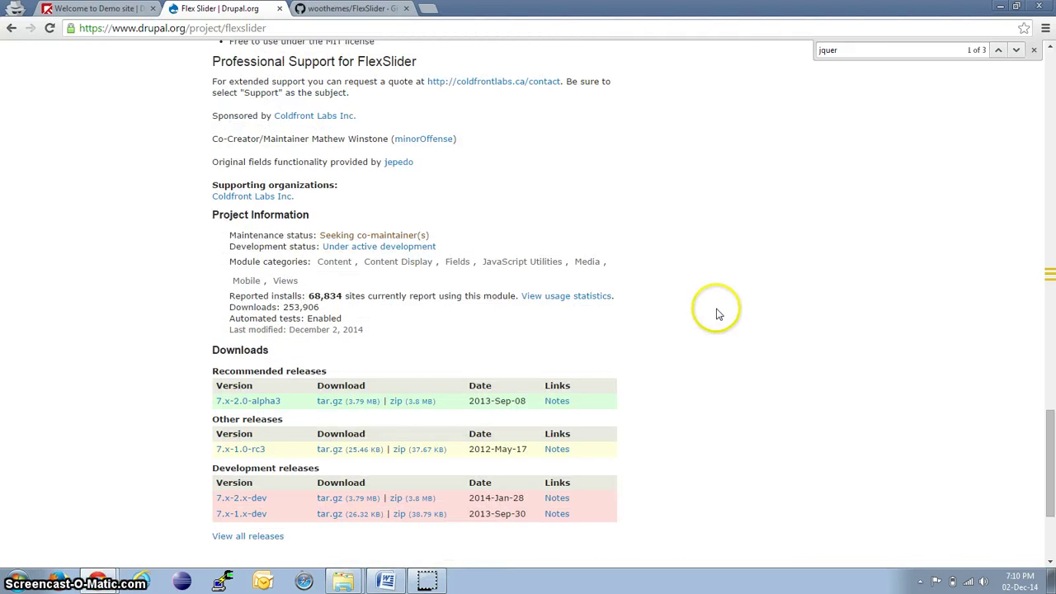
pyautogui.scroll(5, 718, 312)
pyautogui.scroll(6, 718, 313)
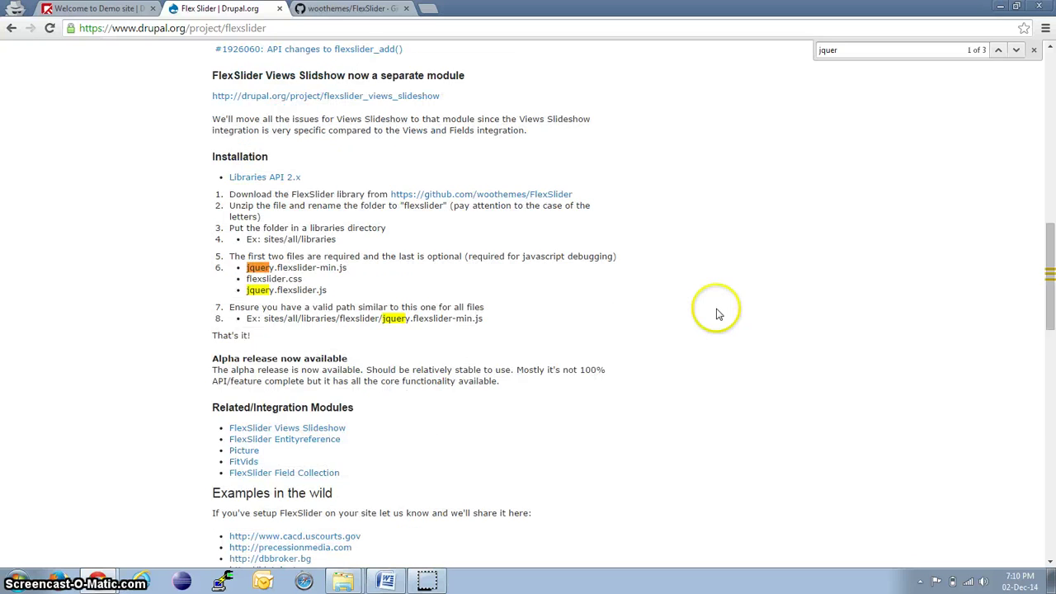
pyautogui.scroll(-3, 718, 314)
pyautogui.scroll(-4, 718, 314)
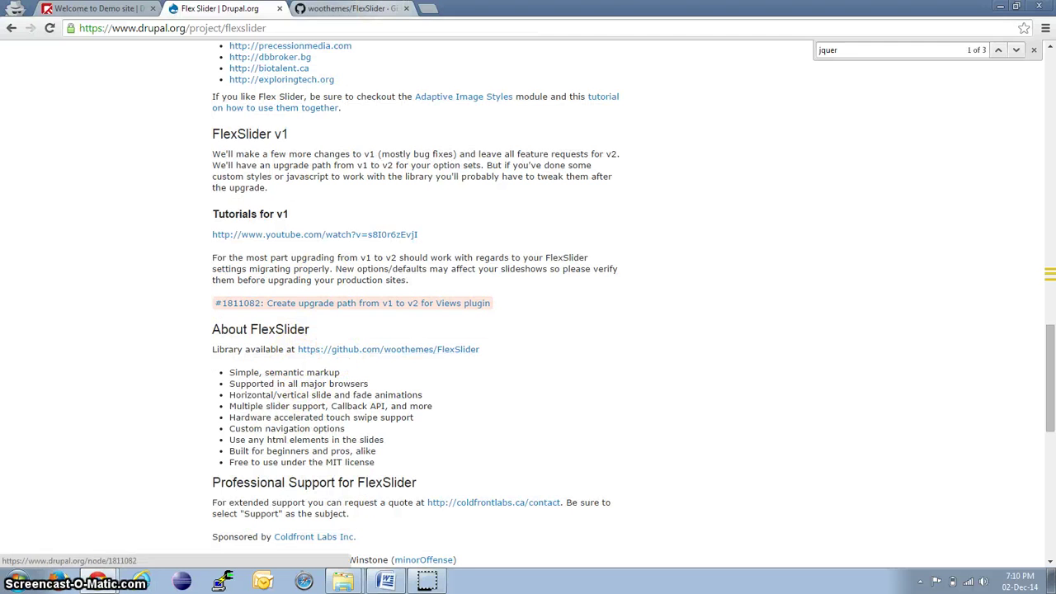
pyautogui.click(356, 8)
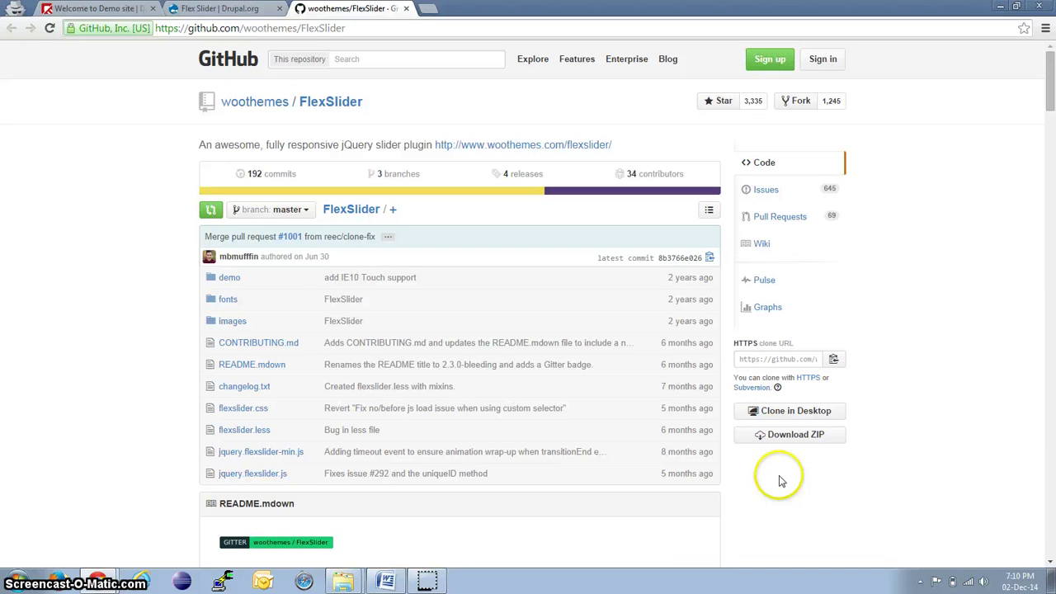
pyautogui.click(783, 438)
# - Switch to Windows Explorer and inspect the flexslider folder in sites/all/libraries, including jquery.flexslider.js and jquery.flexslider-min.js
pyautogui.hotkey('alt', 'Tab')
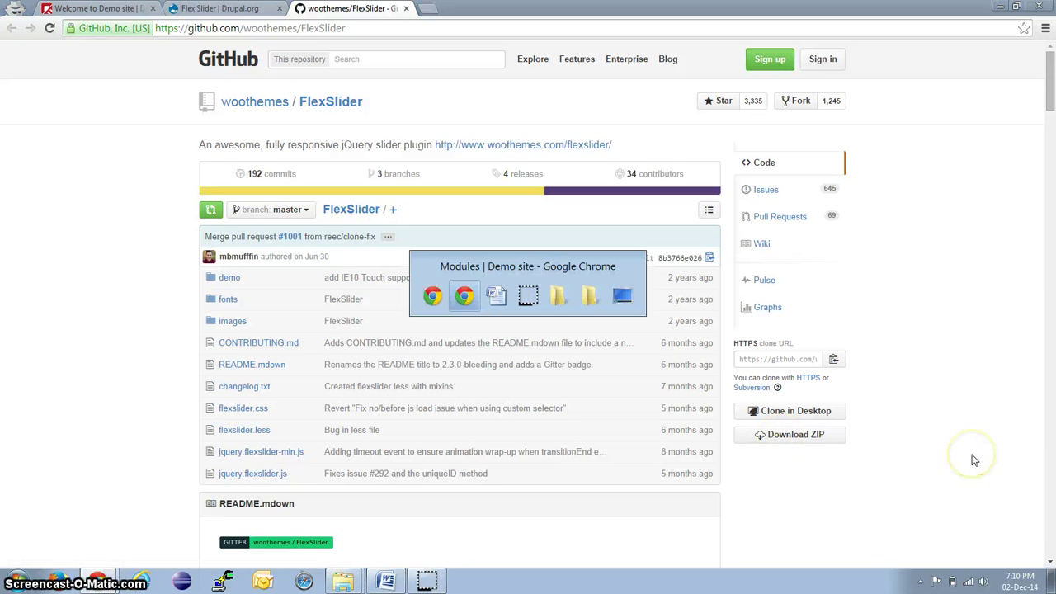
pyautogui.hotkey('alt', 'Tab')
pyautogui.hotkey('alt', 'Tab')
pyautogui.hotkey('alt', 'Tab')
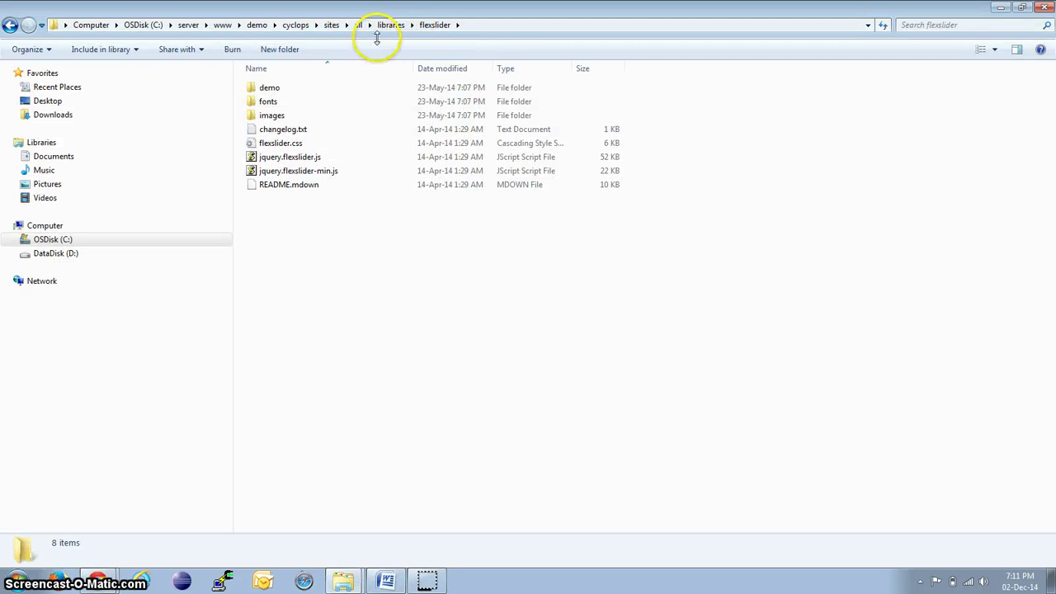
pyautogui.click(391, 26)
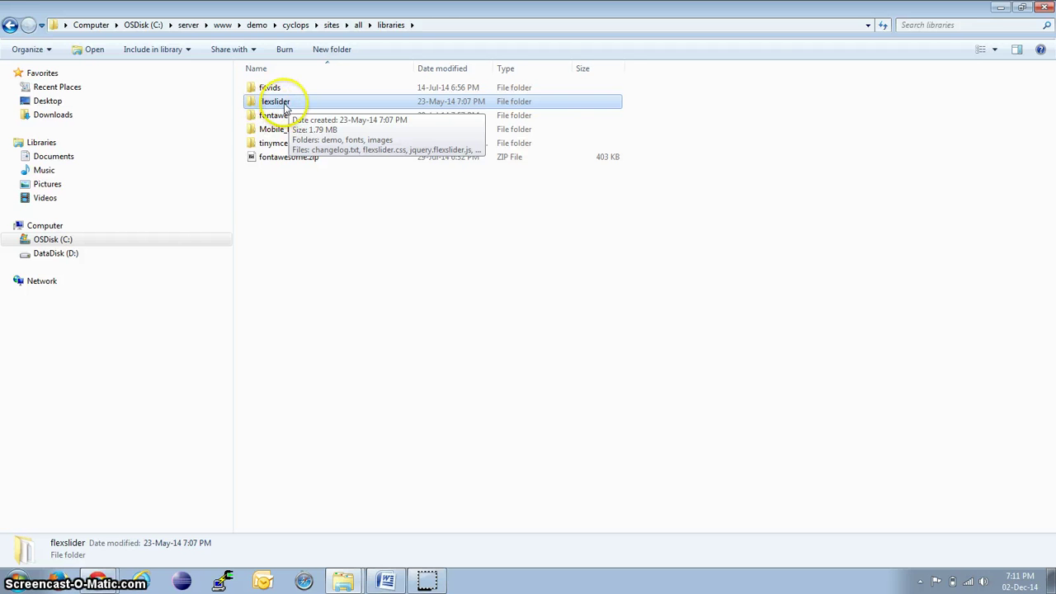
pyautogui.doubleClick(299, 105)
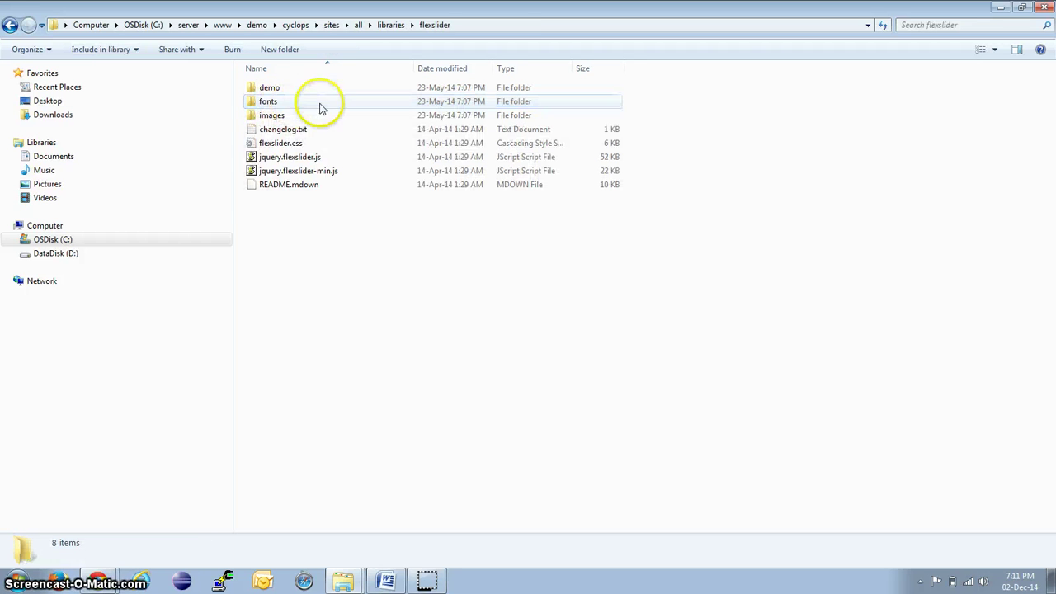
pyautogui.click(302, 158)
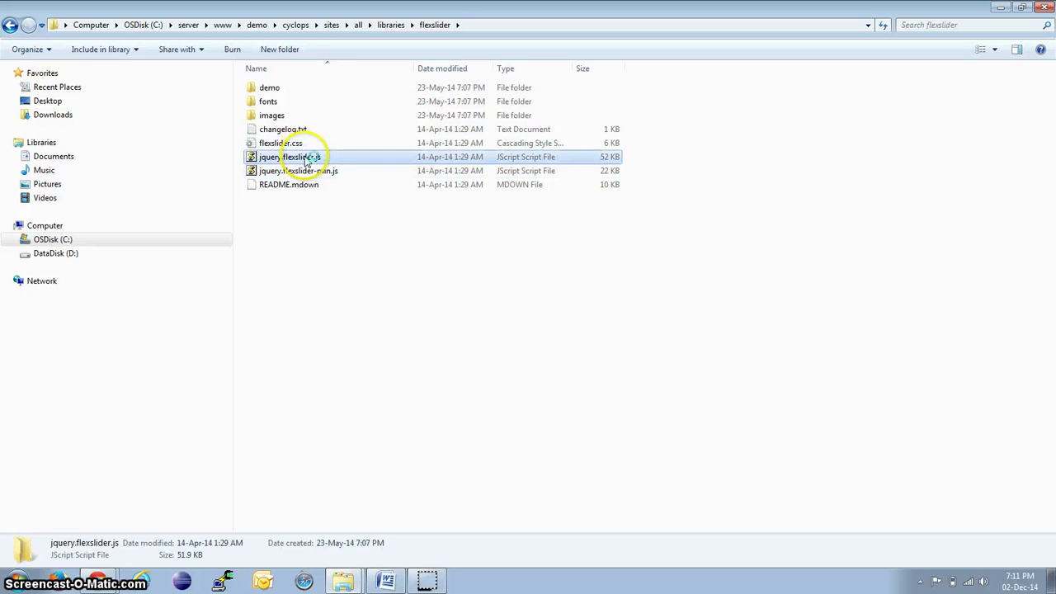
pyautogui.click(307, 170)
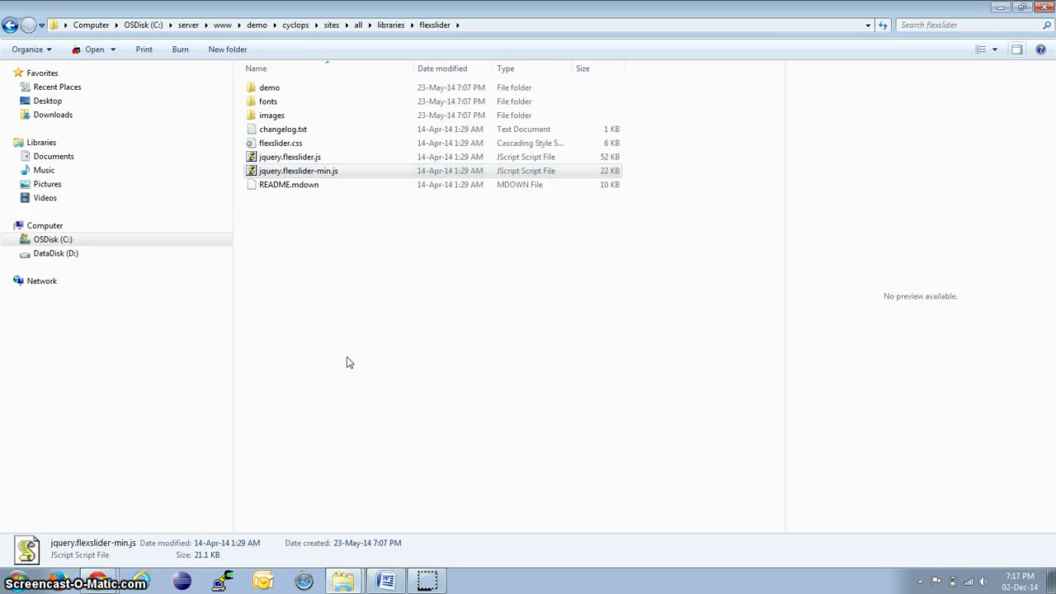
# - Switch back to the demo site in Chrome and, in the FlexSlider media configuration, start a new optionset titled "Testing slider"
pyautogui.hotkey('alt', 'Tab')
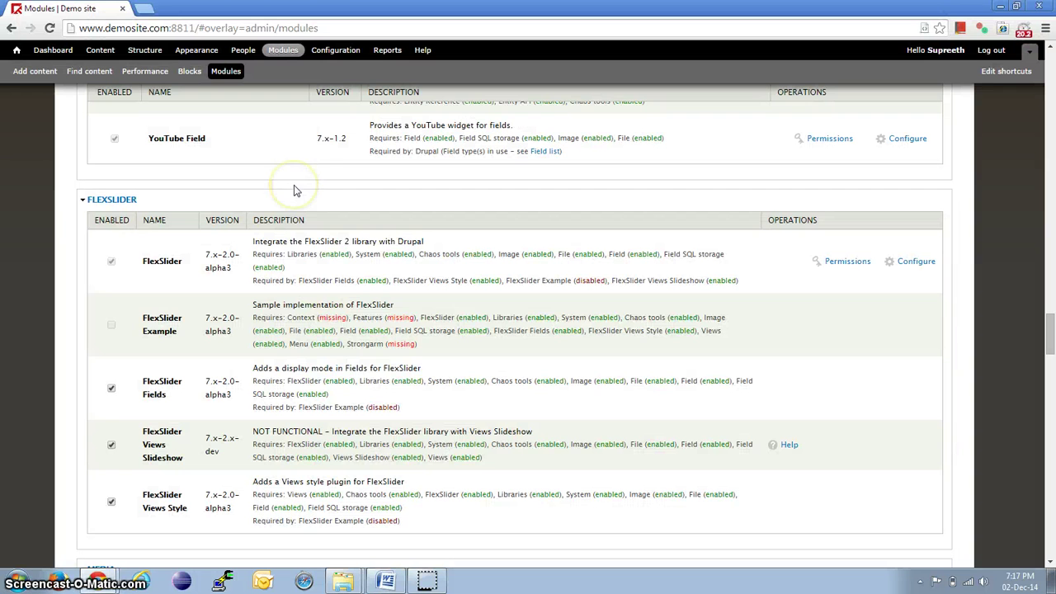
pyautogui.click(324, 53)
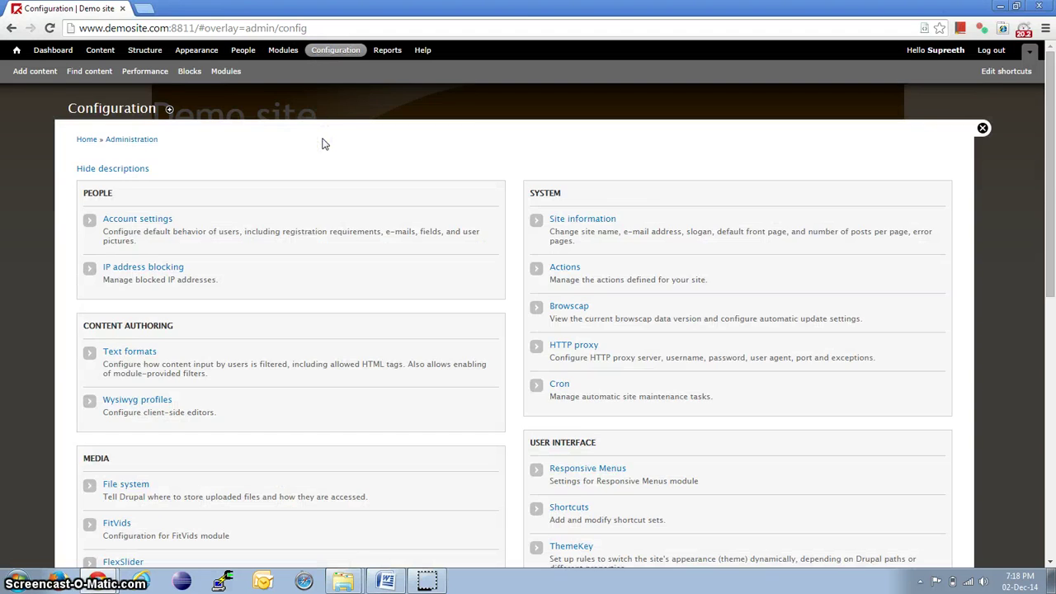
pyautogui.scroll(-3, 324, 145)
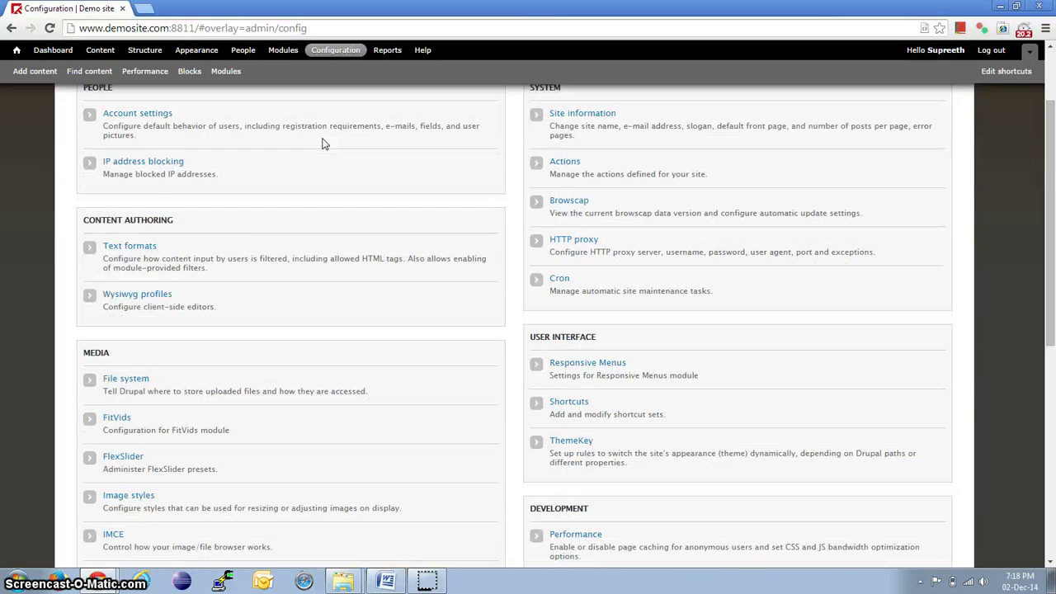
pyautogui.click(124, 459)
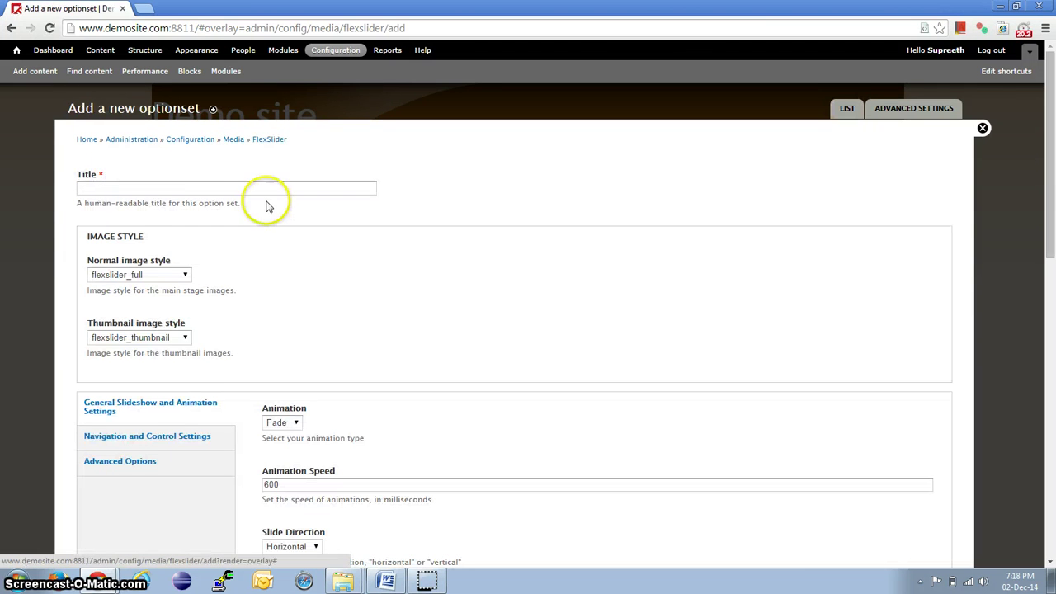
pyautogui.click(206, 188)
pyautogui.write('Test')
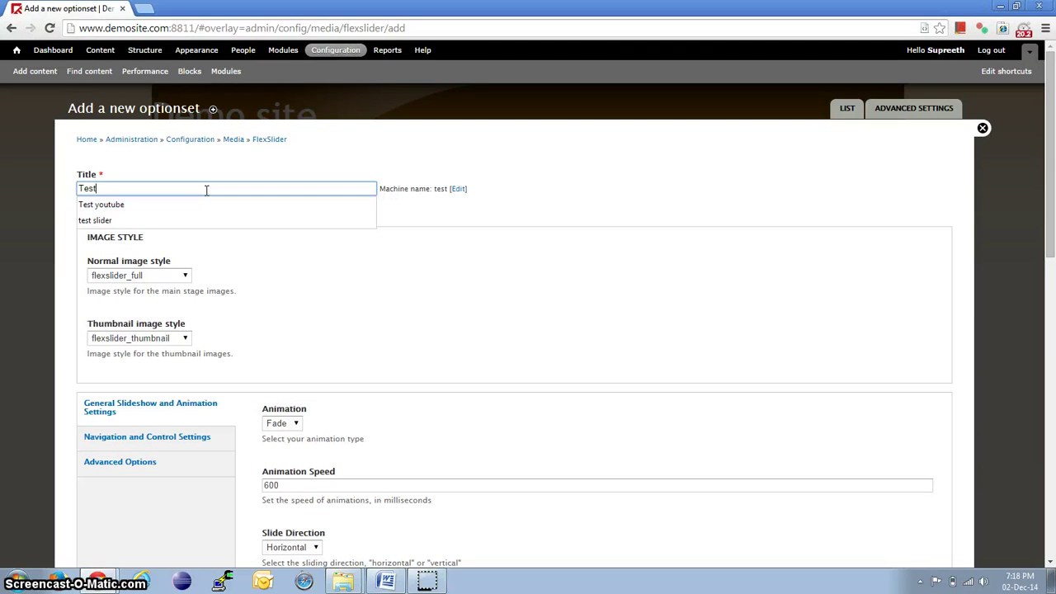
pyautogui.write('ing slider')
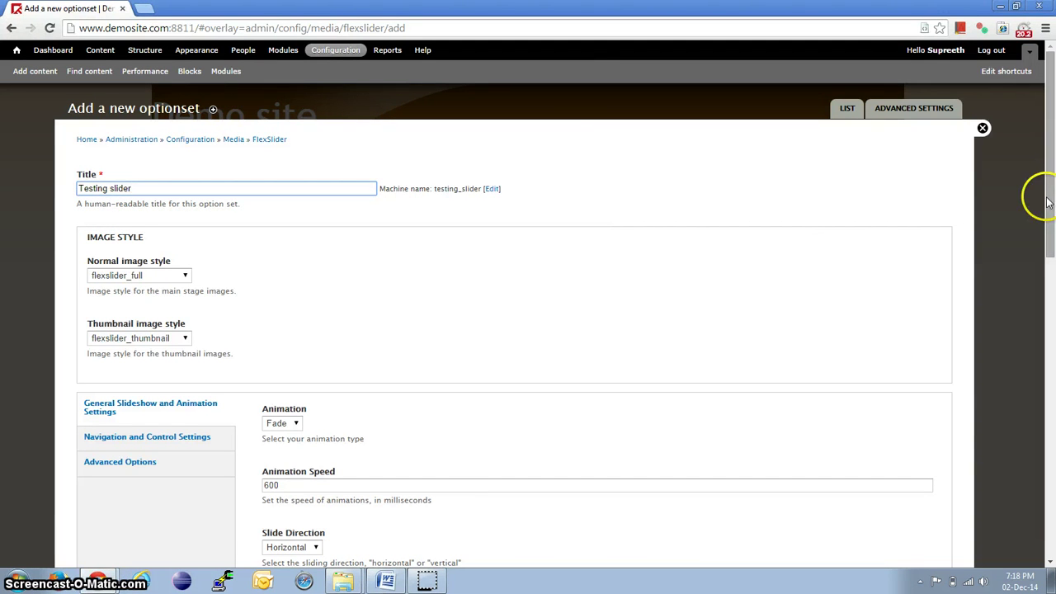
# - Turn off Next/Previous Controls and Keyboard Navigation in the optionset's navigation and control settings
pyautogui.moveTo(1051, 213); pyautogui.dragTo(1049, 305)
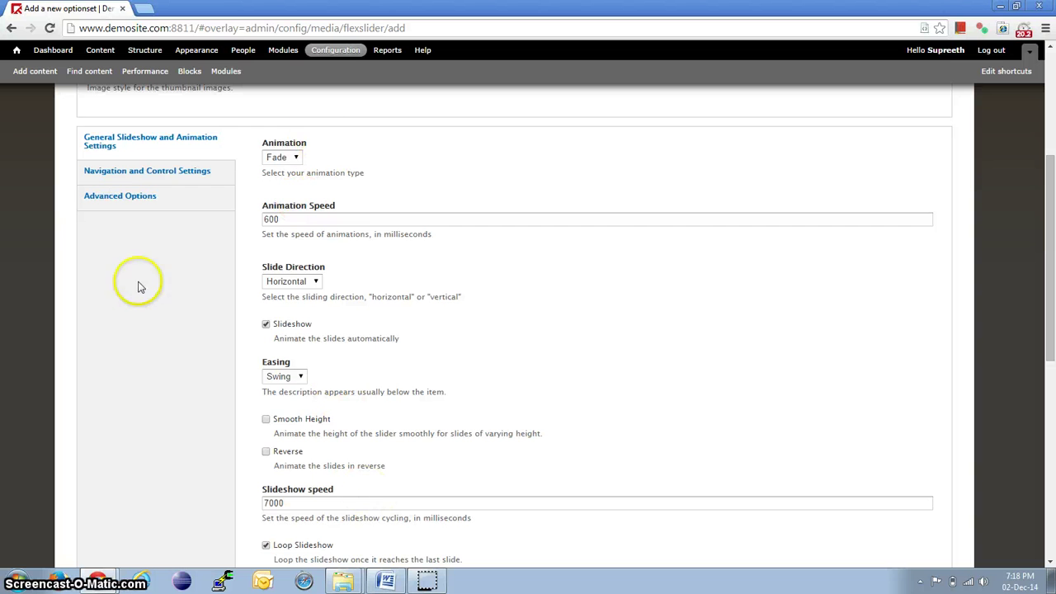
pyautogui.click(125, 173)
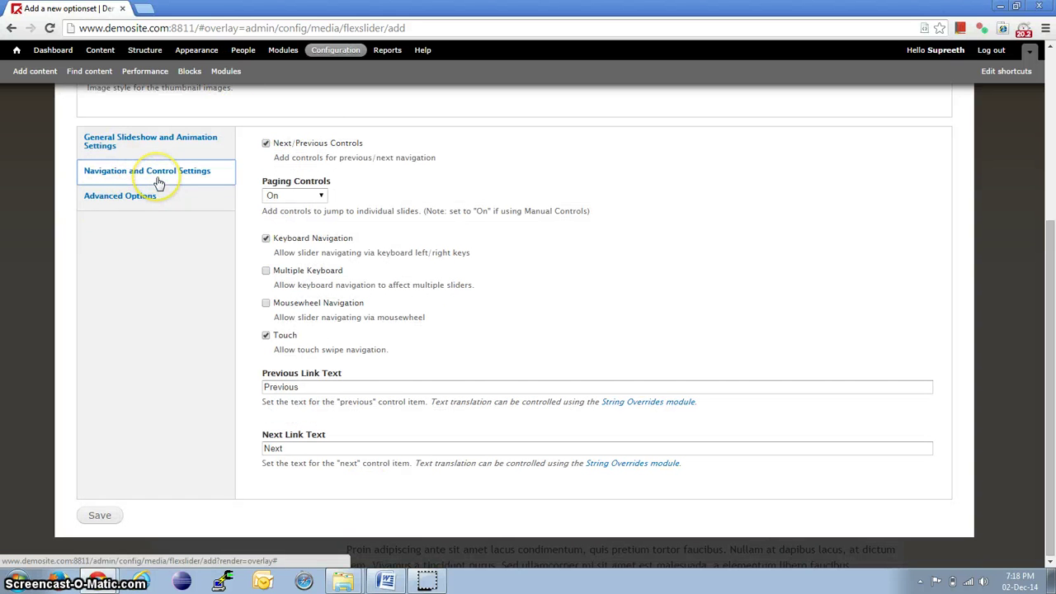
pyautogui.click(297, 148)
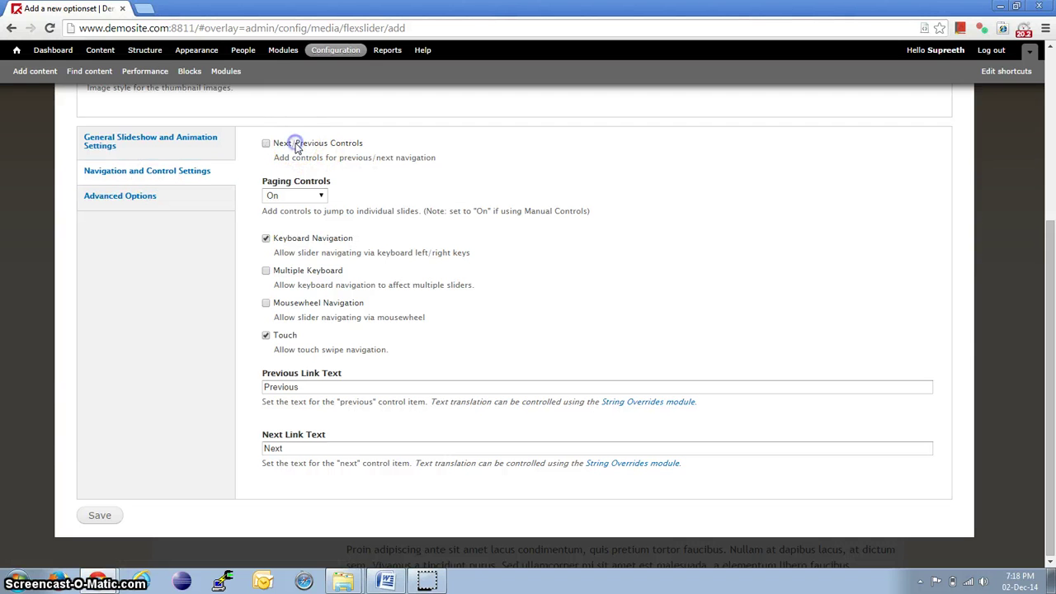
pyautogui.click(299, 240)
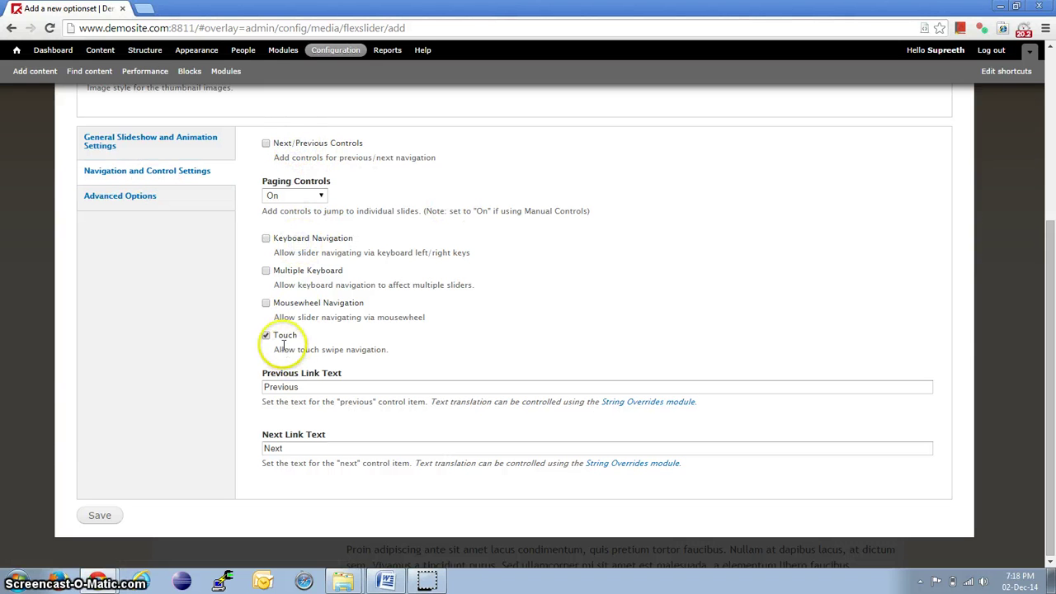
# - Enable Pause On Hover in the optionset's advanced options and save the optionset
pyautogui.click(163, 199)
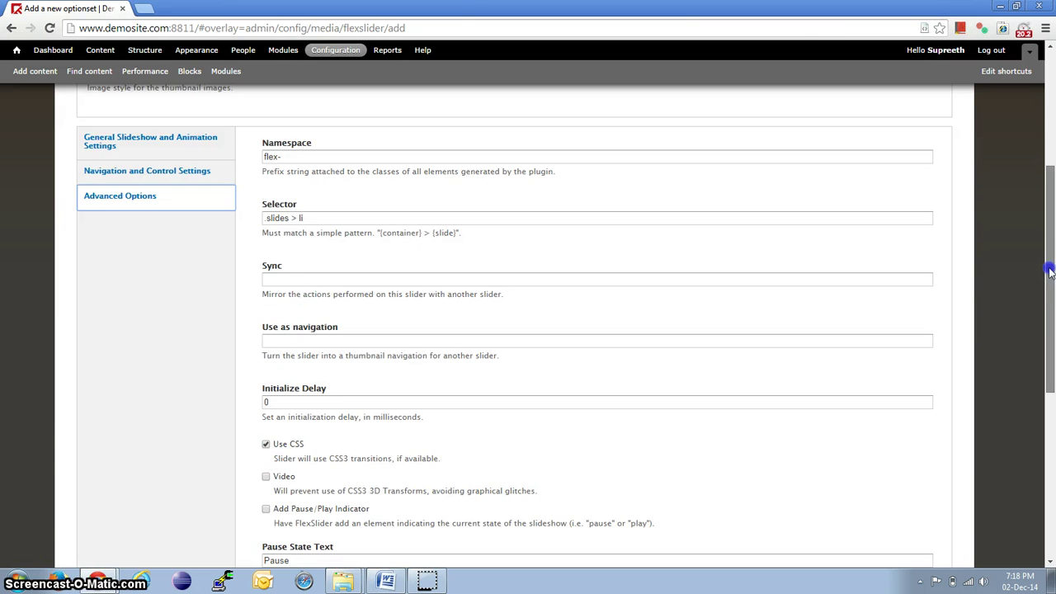
pyautogui.moveTo(1050, 272); pyautogui.dragTo(1053, 409)
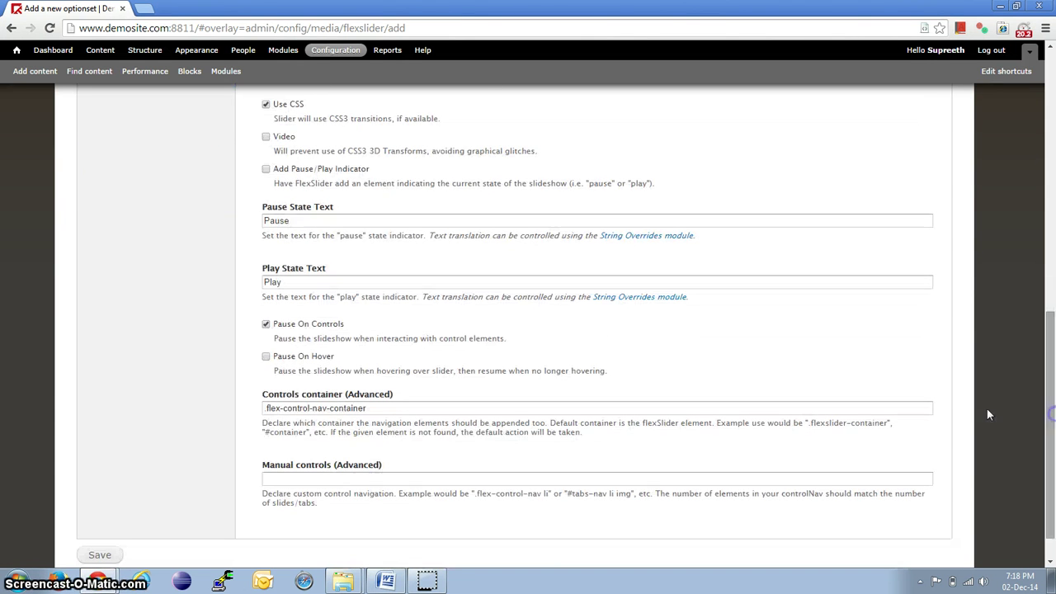
pyautogui.click(266, 357)
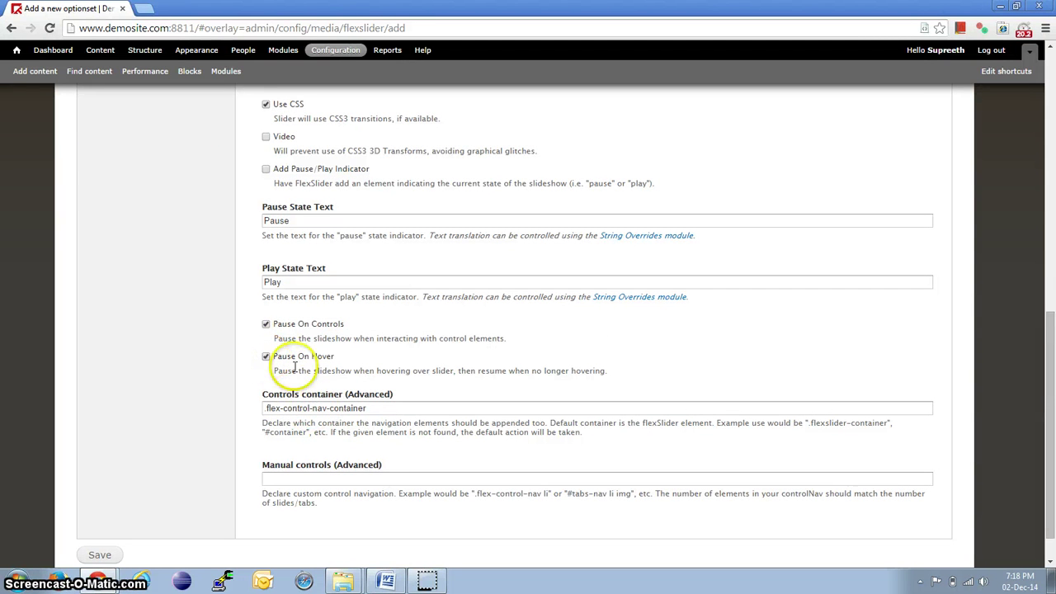
pyautogui.click(96, 555)
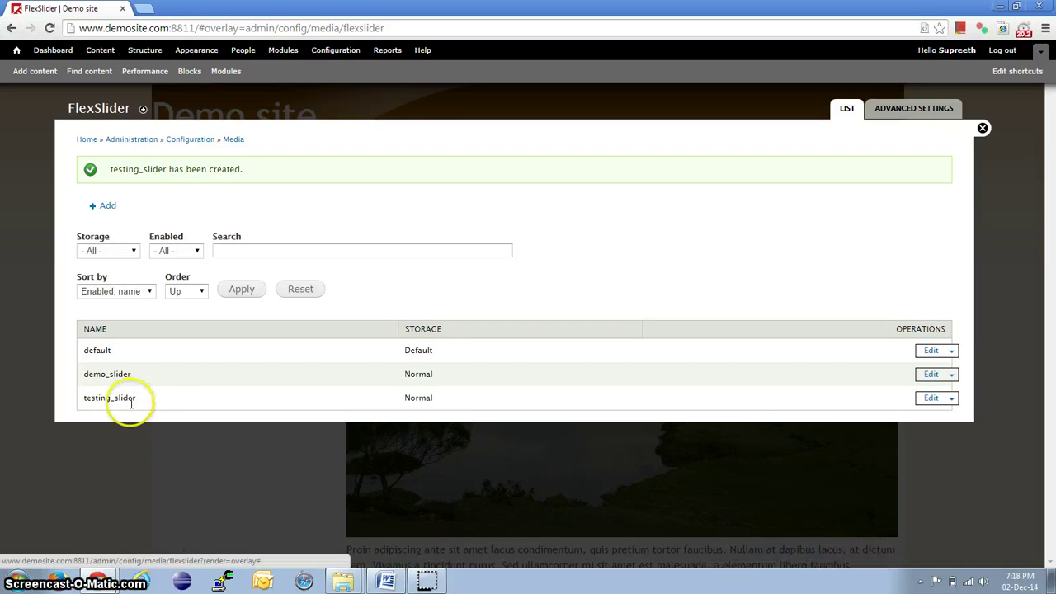
pyautogui.doubleClick(91, 398)
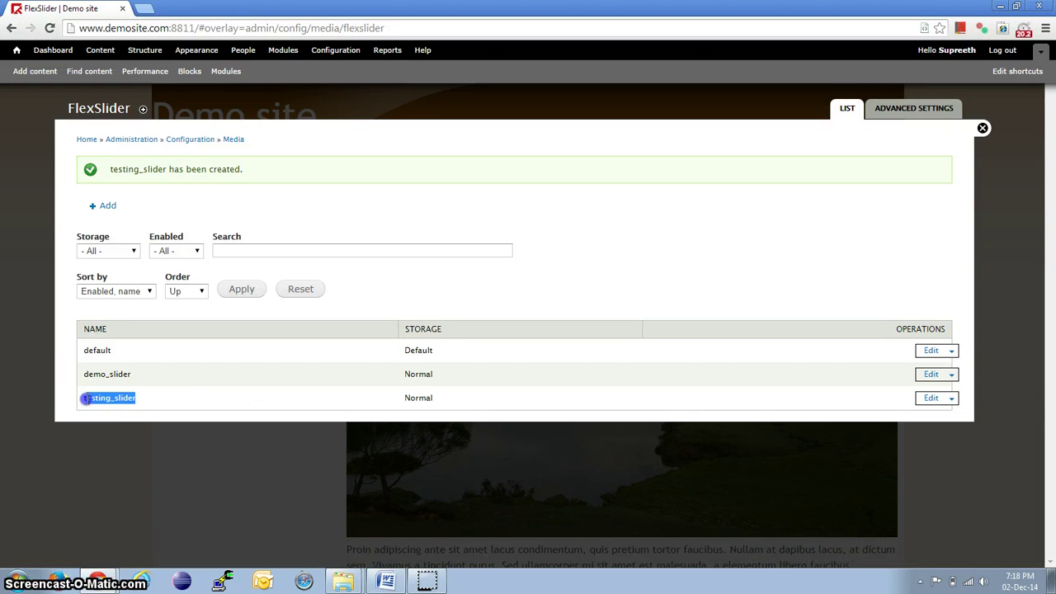
pyautogui.click(595, 284)
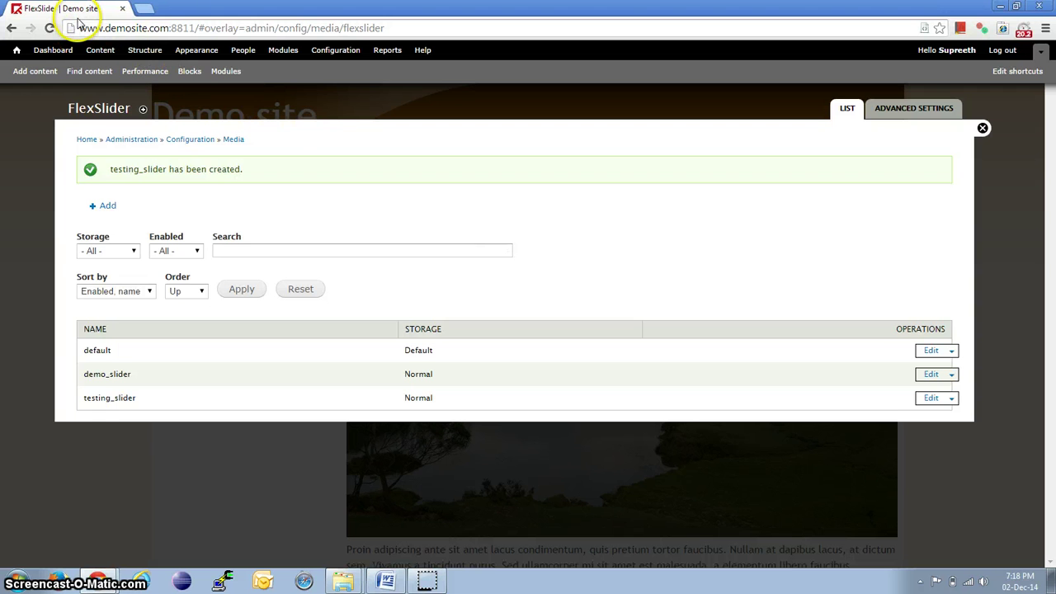
# - Open the slider content content type for editing and review its settings and its list of fields
pyautogui.click(146, 51)
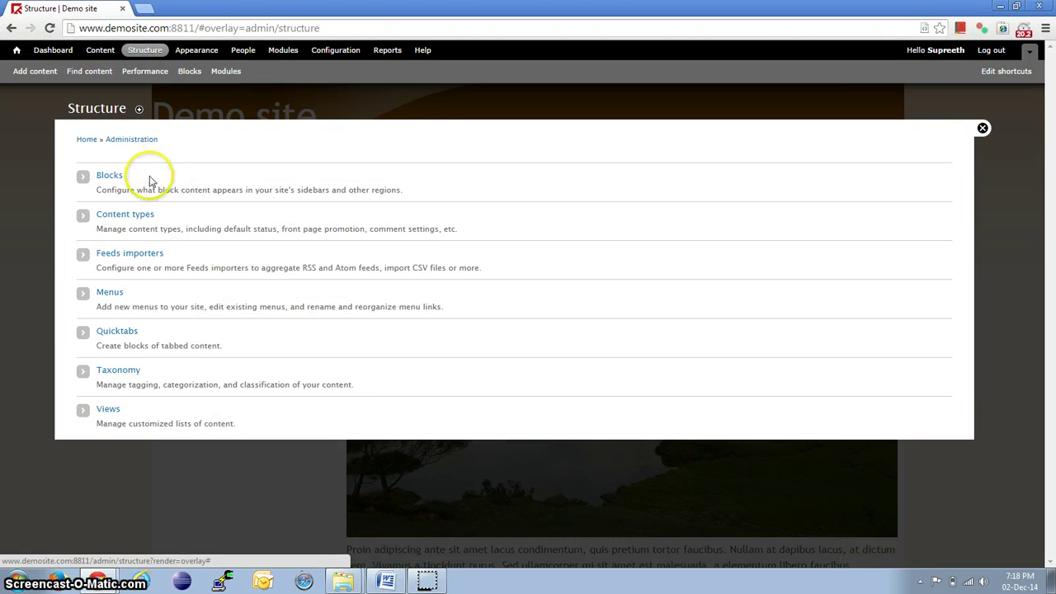
pyautogui.click(134, 214)
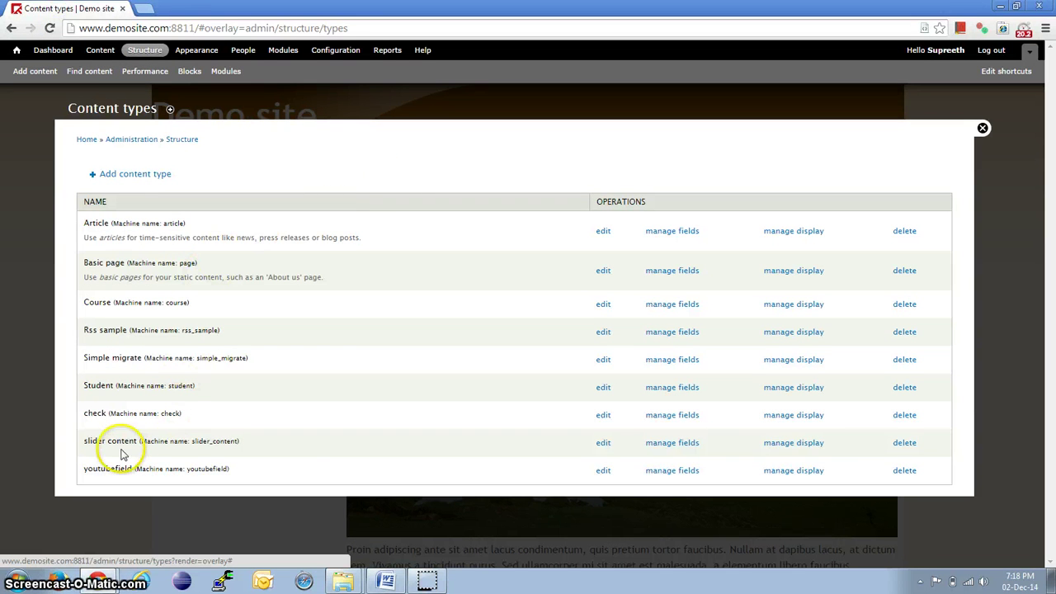
pyautogui.click(603, 443)
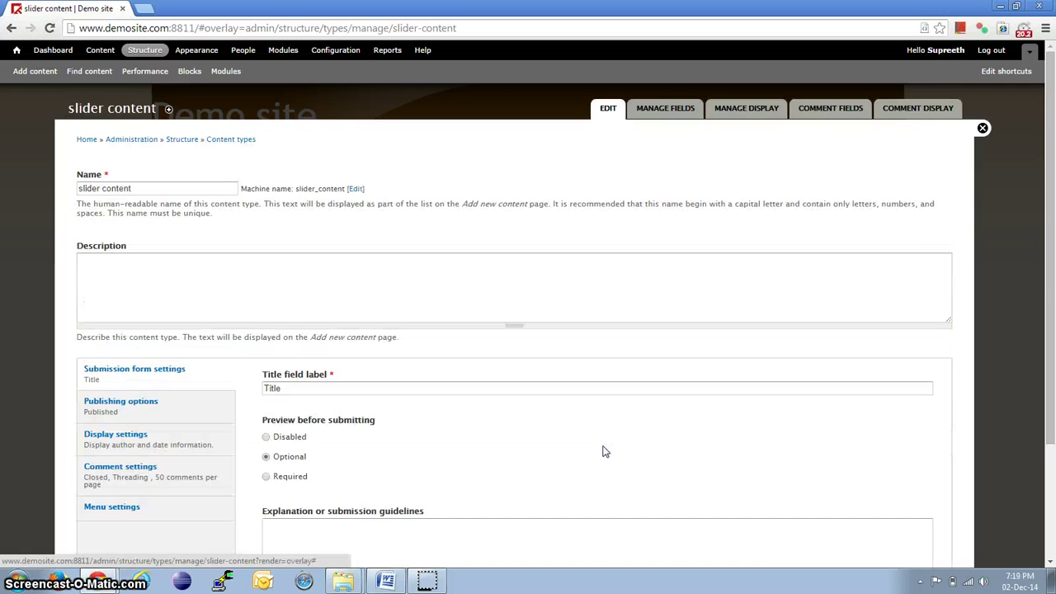
pyautogui.scroll(-2, 1052, 234)
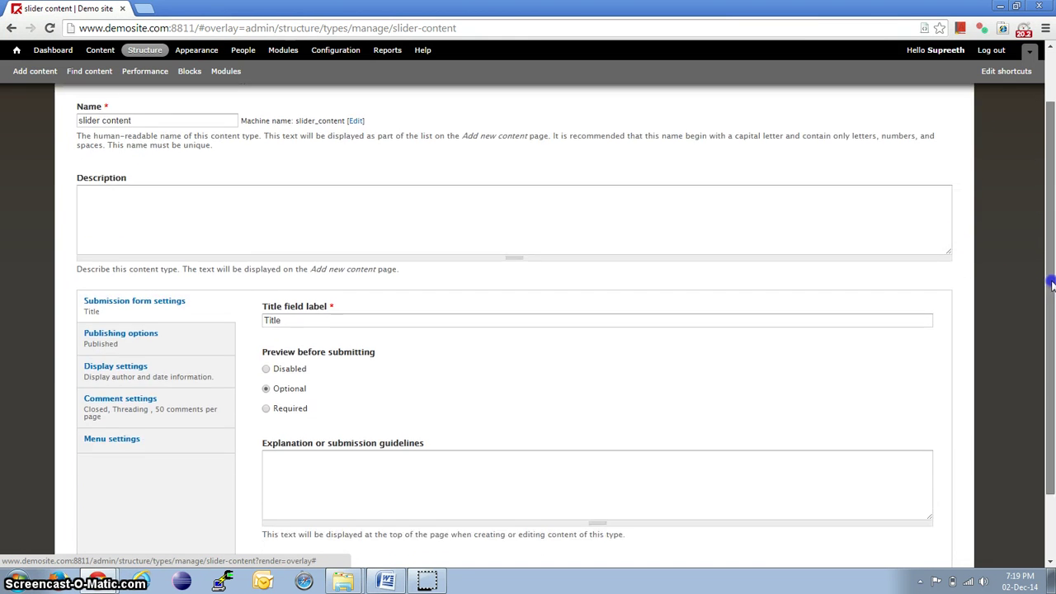
pyautogui.scroll(2, 1052, 234)
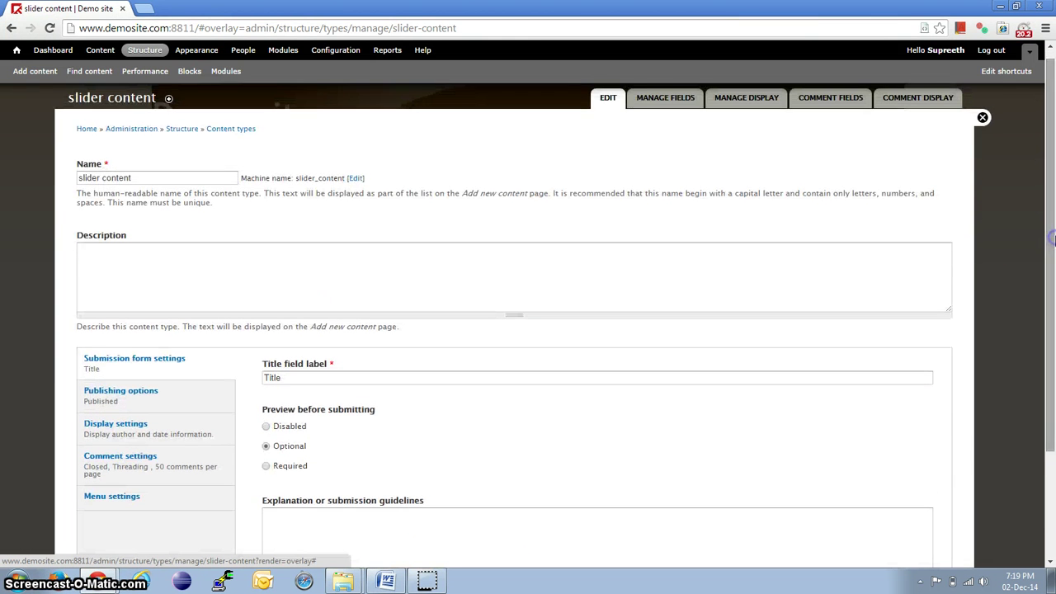
pyautogui.click(657, 102)
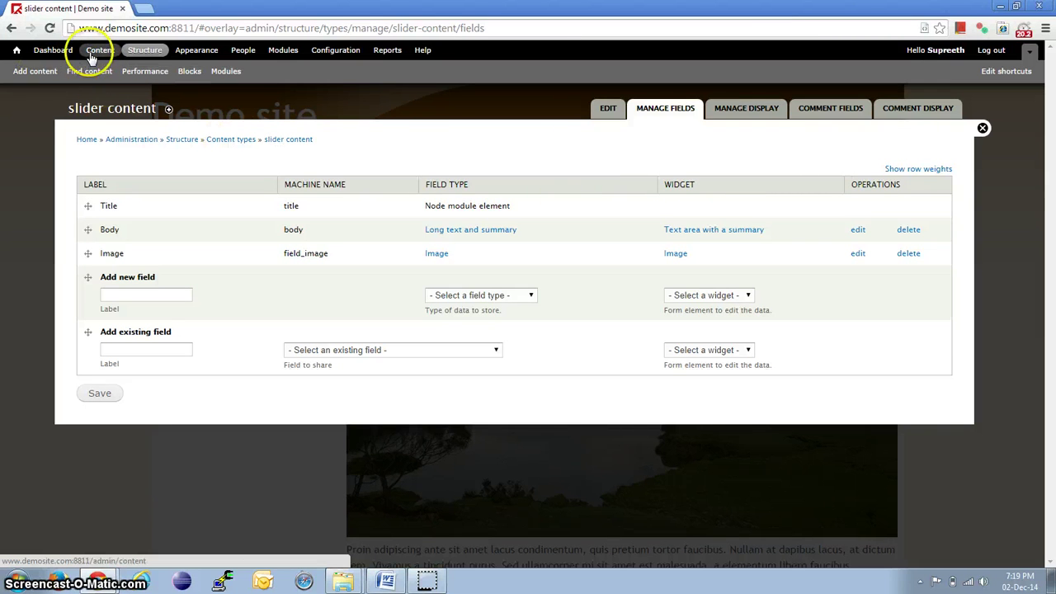
# - Look through the site's slider content items and view the "Mullayanagiri trees" post with its text and image
pyautogui.click(98, 51)
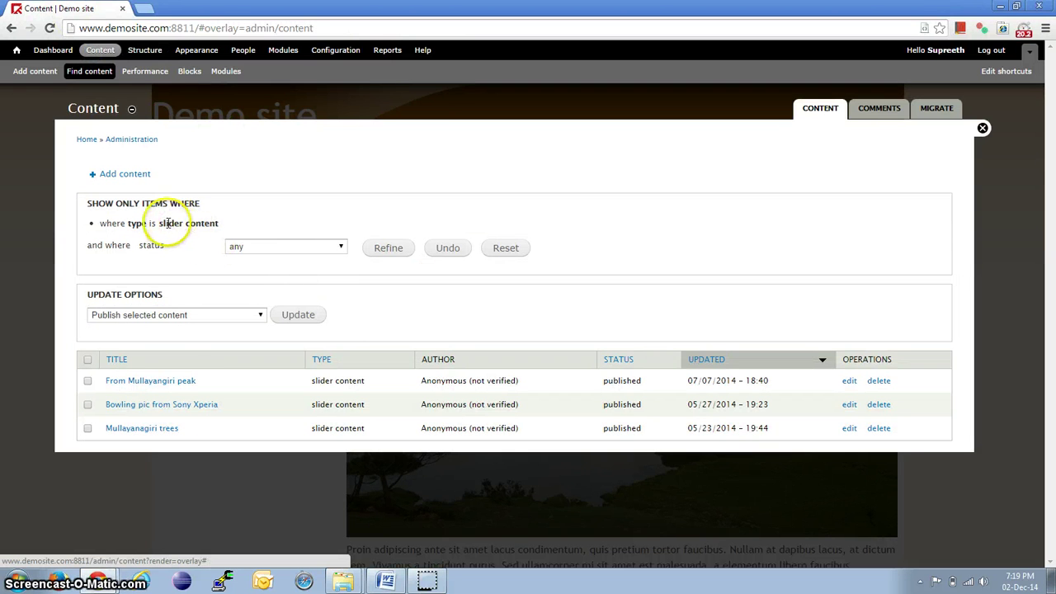
pyautogui.moveTo(230, 212); pyautogui.dragTo(223, 217)
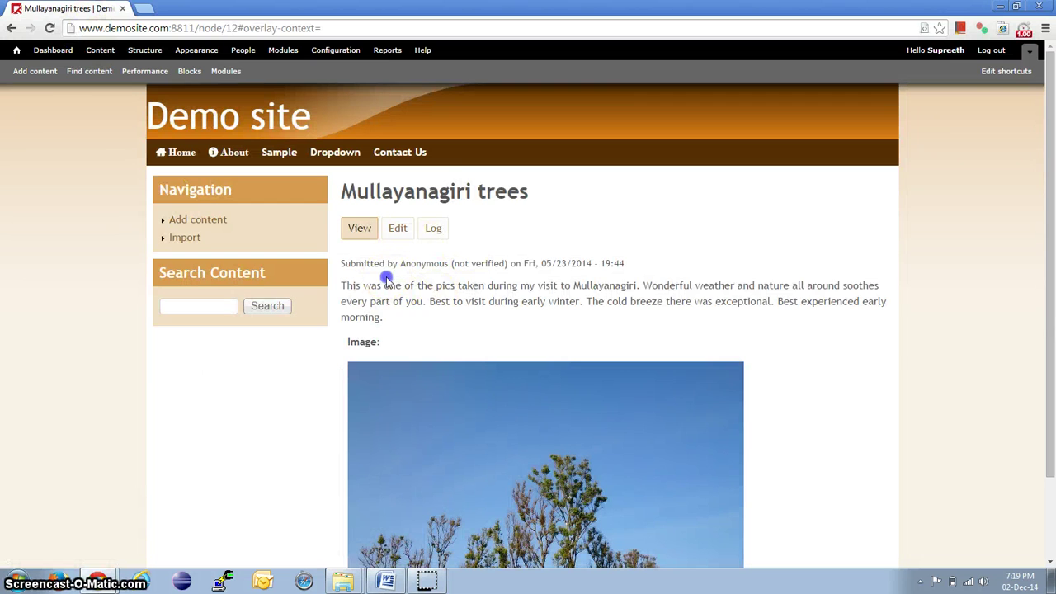
pyautogui.moveTo(385, 281); pyautogui.dragTo(427, 302)
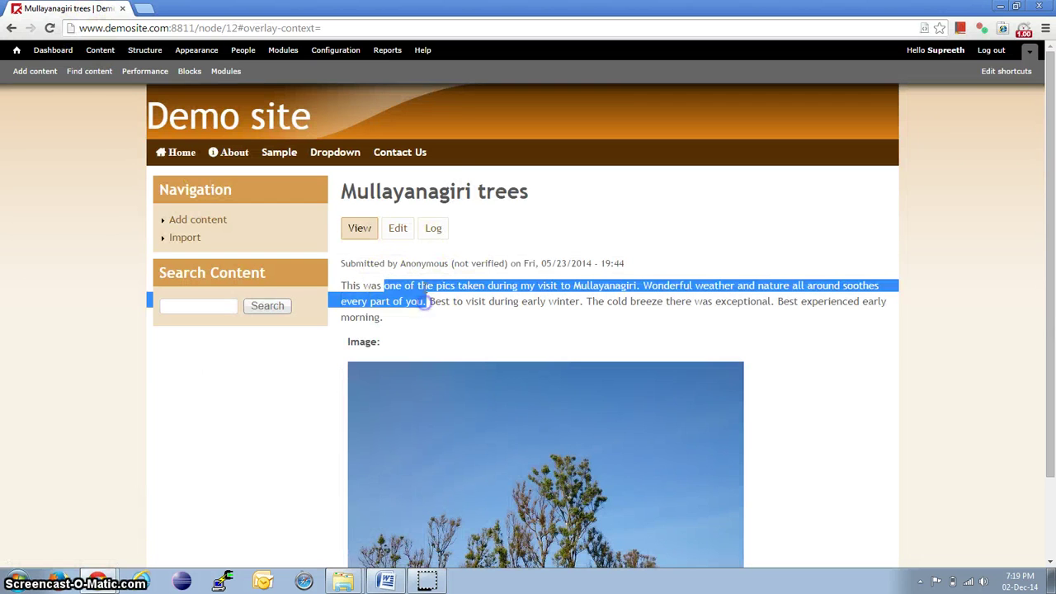
pyautogui.click(508, 203)
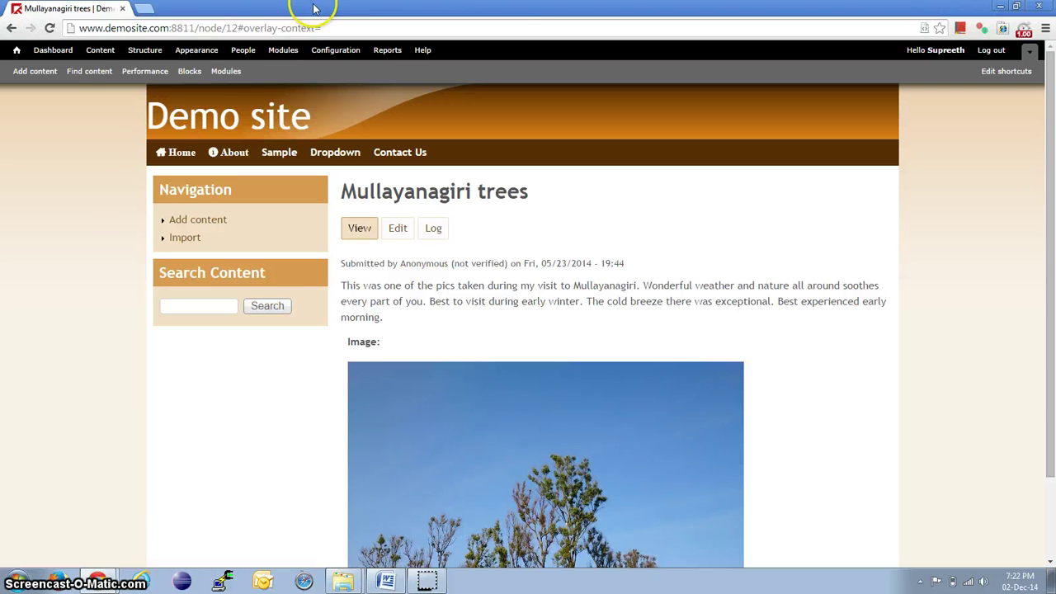
# - Start a new view that creates a block instead of a page
pyautogui.click(150, 52)
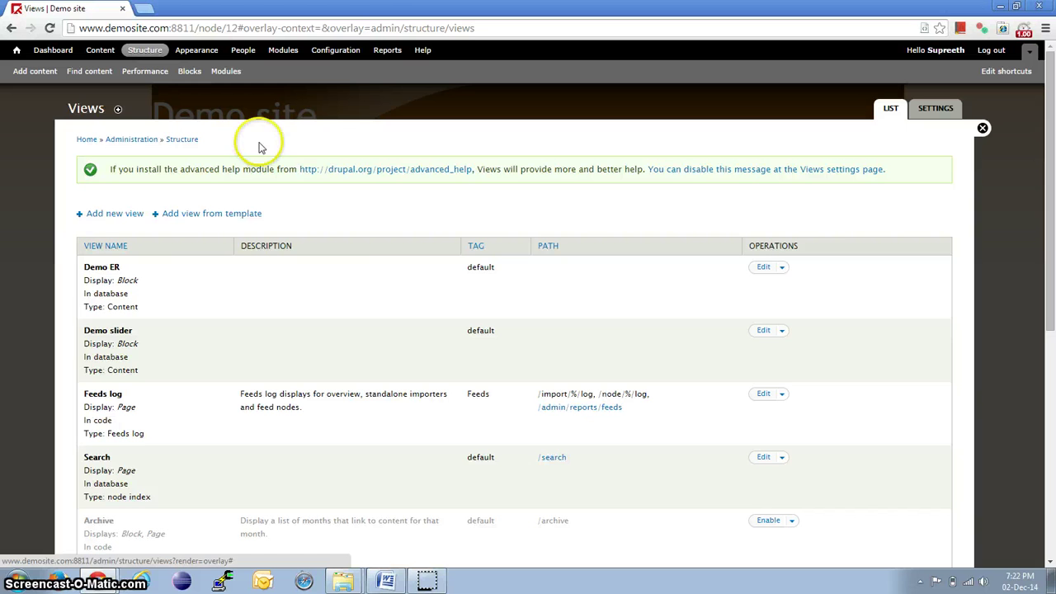
pyautogui.click(107, 214)
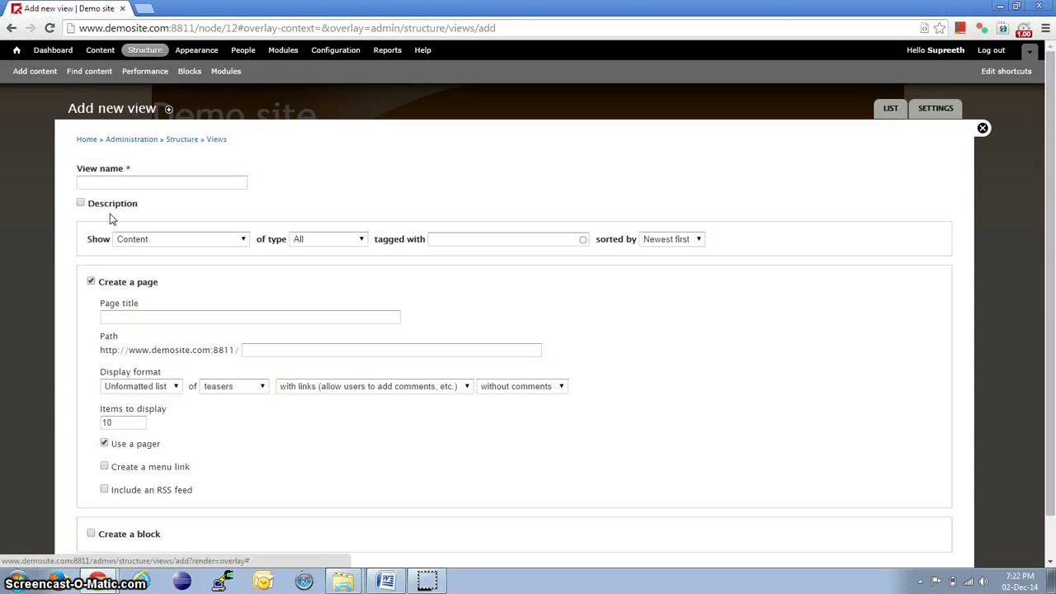
pyautogui.click(89, 282)
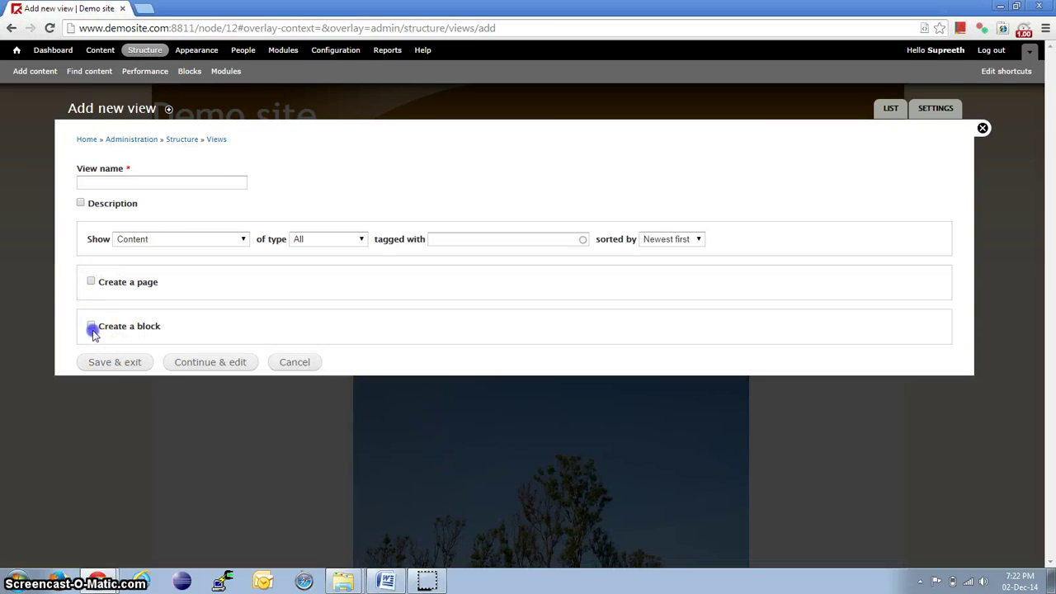
pyautogui.click(92, 327)
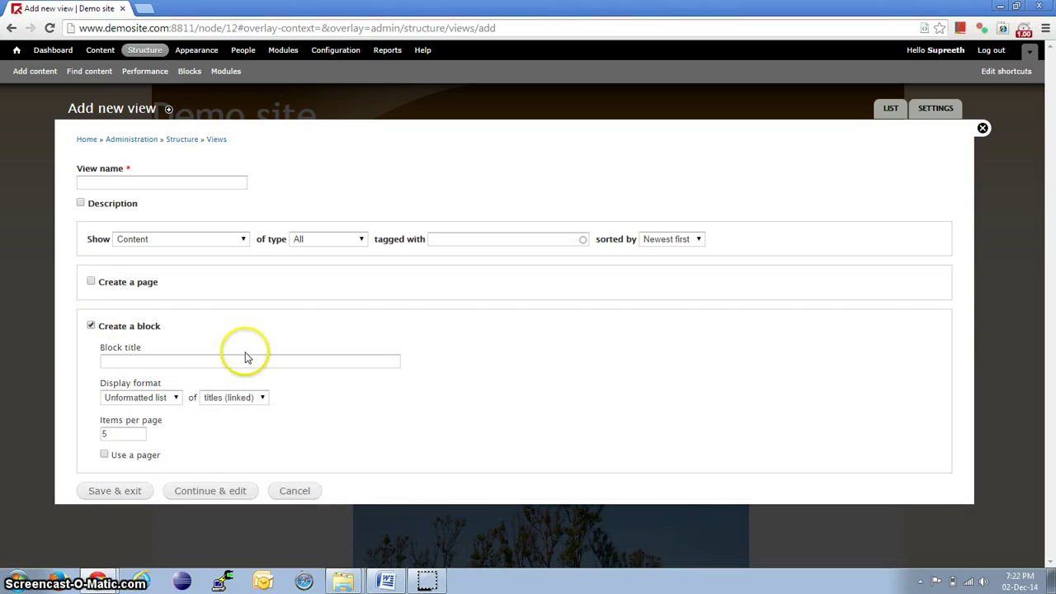
# - Title the block "Testing Flexslider", set its display format to FlexSlider of fields, and try to continue to editing the view
pyautogui.click(216, 362)
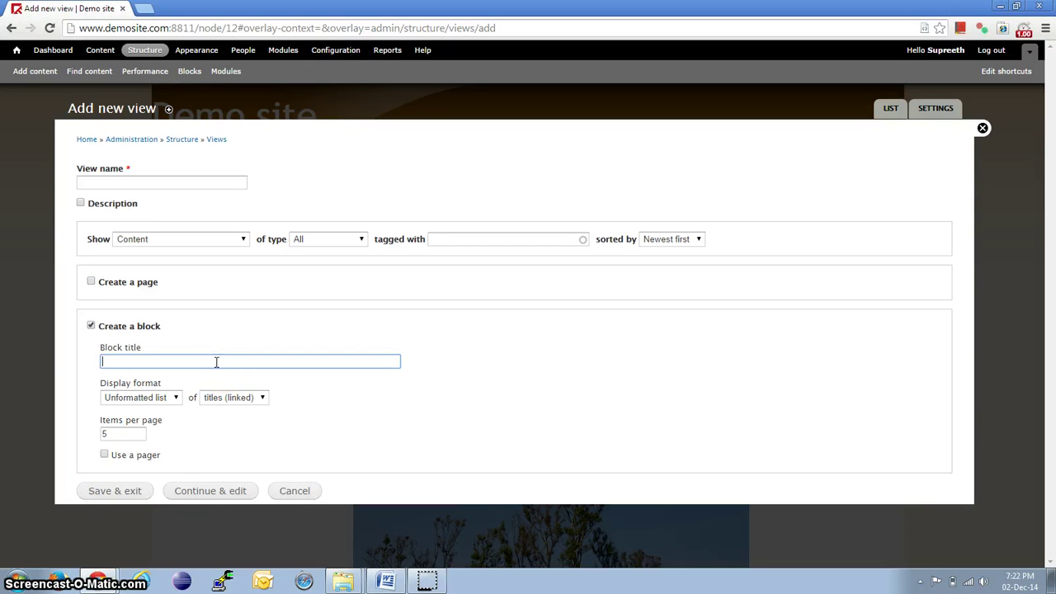
pyautogui.write('Testing Flexslider')
pyautogui.click(172, 399)
pyautogui.click(158, 413)
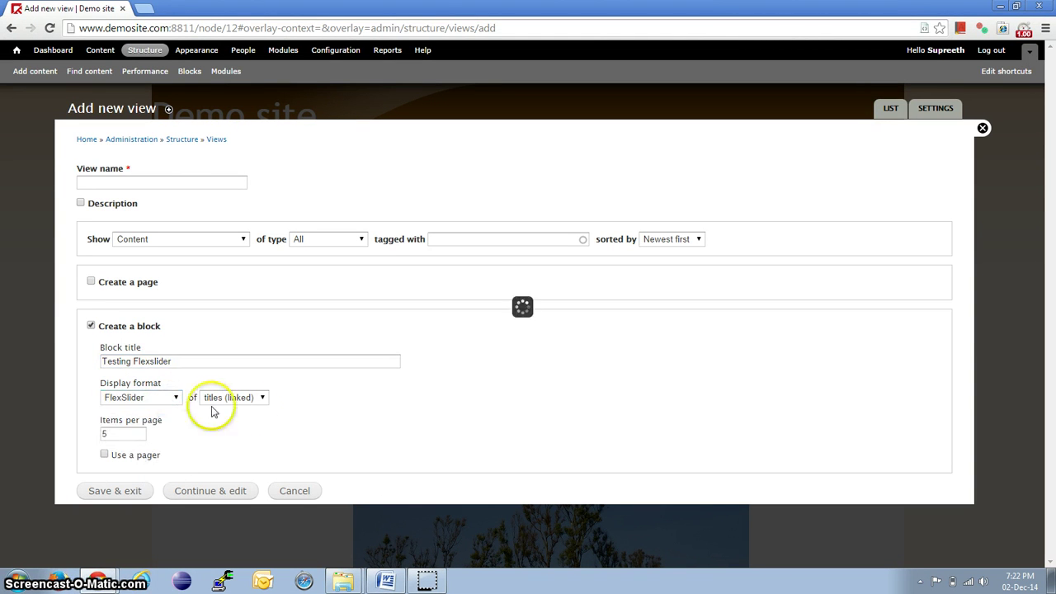
pyautogui.click(261, 399)
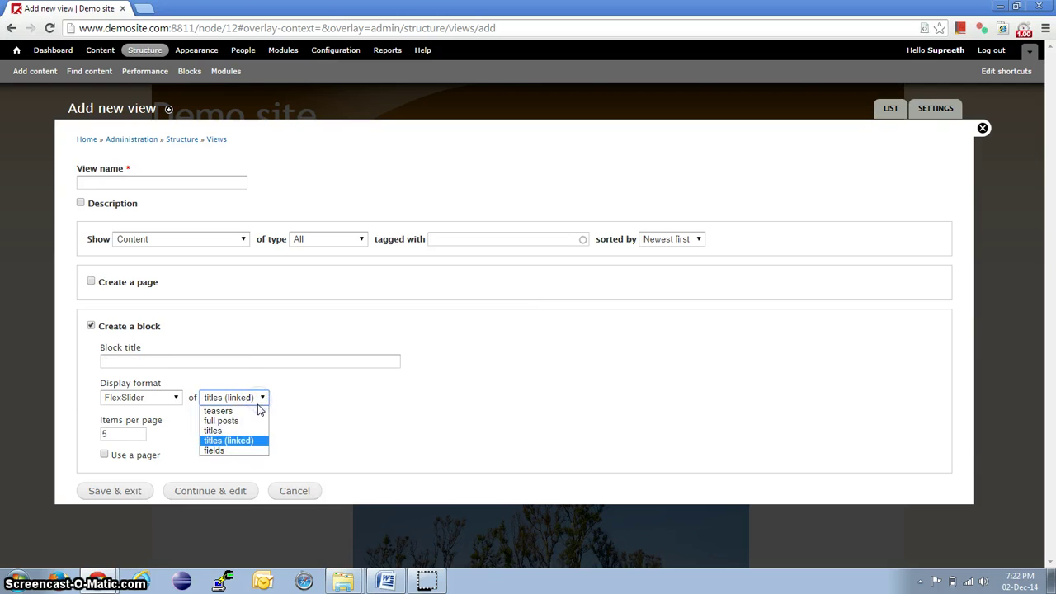
pyautogui.click(234, 451)
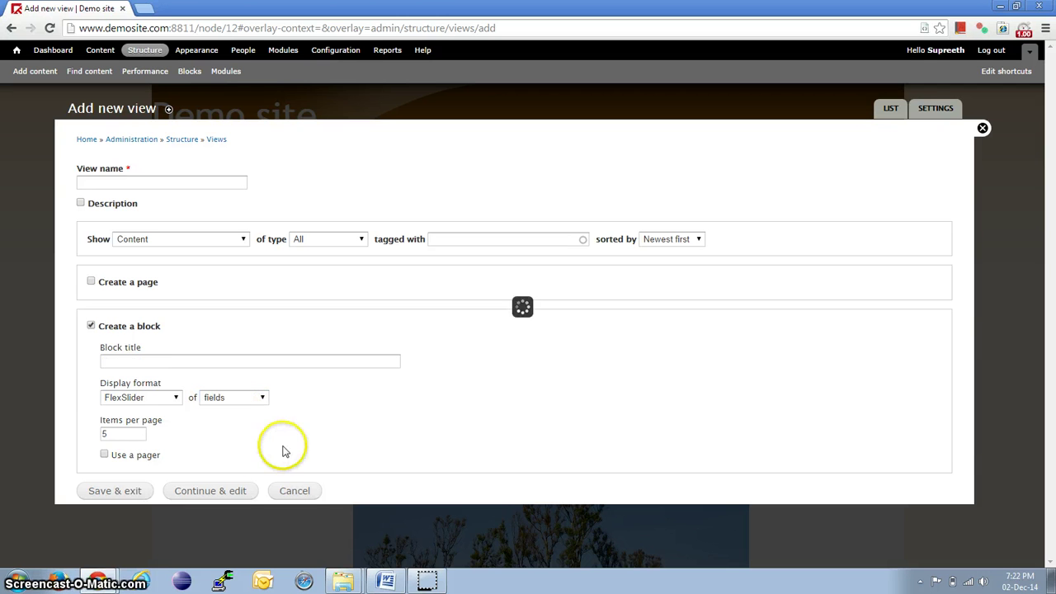
pyautogui.click(204, 494)
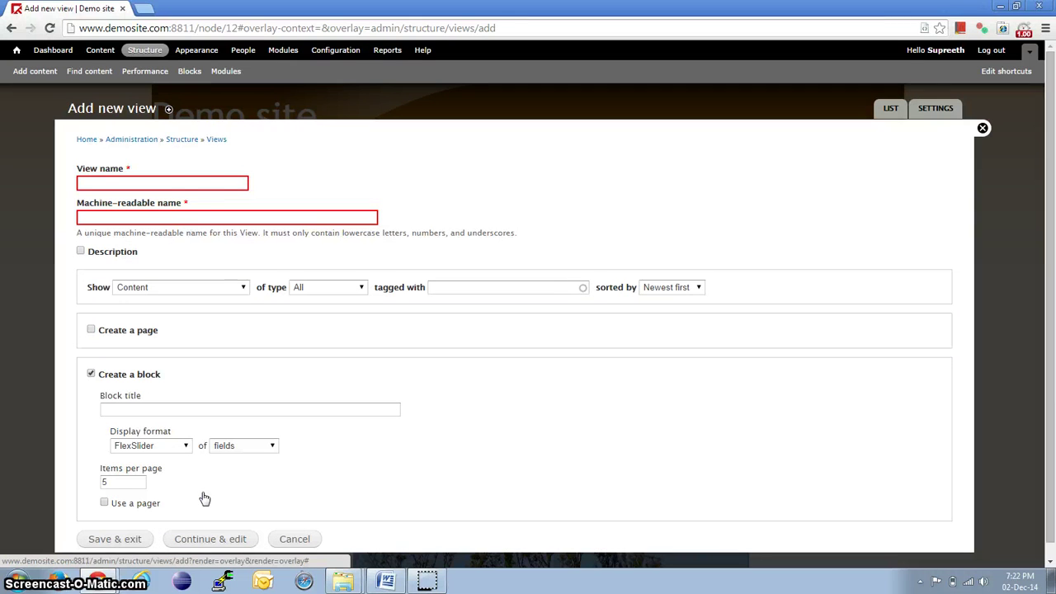
# - Name the view "Flexslider test" with the machine-readable name "Flexslider_test" and try to continue to editing it
pyautogui.click(191, 189)
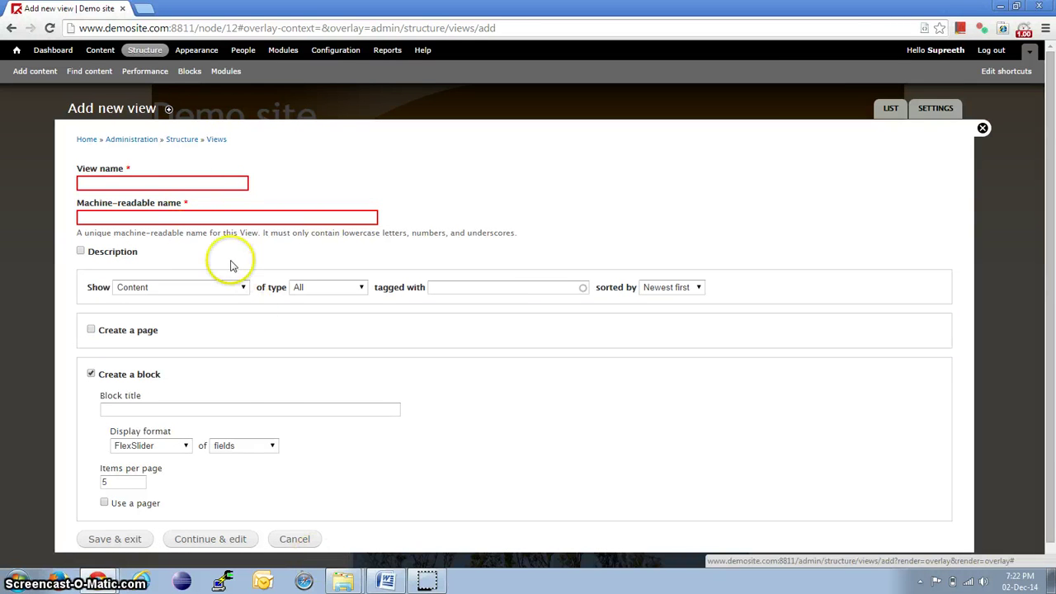
pyautogui.click(155, 184)
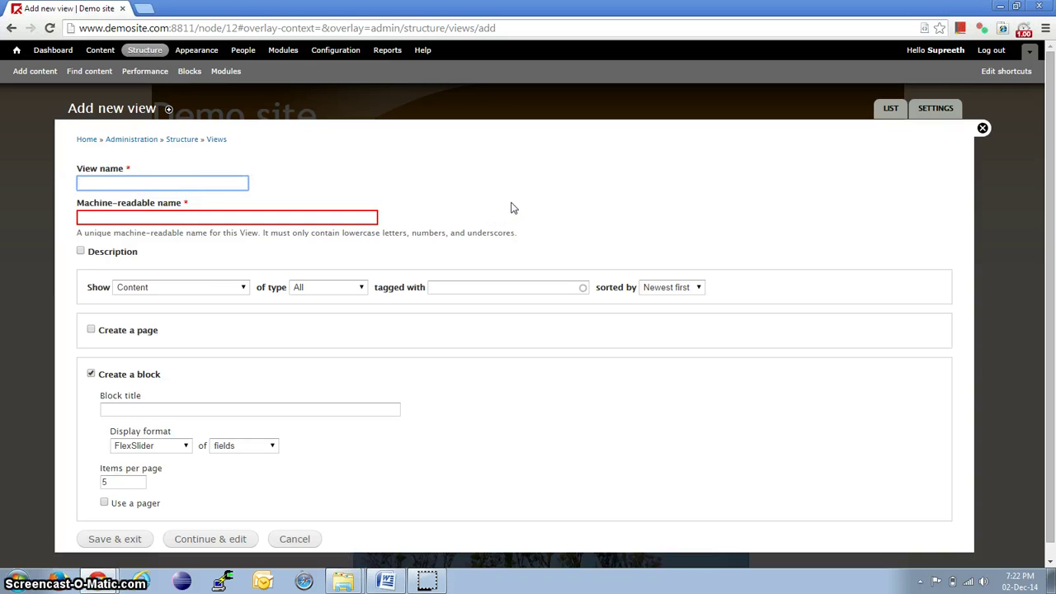
pyautogui.write('Fles')
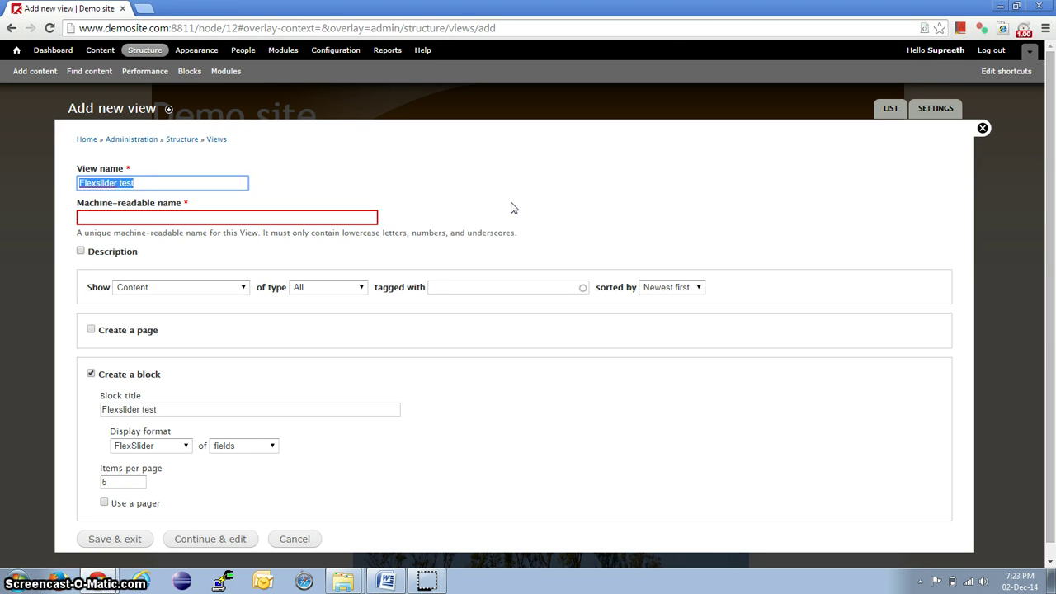
pyautogui.press('Tab')
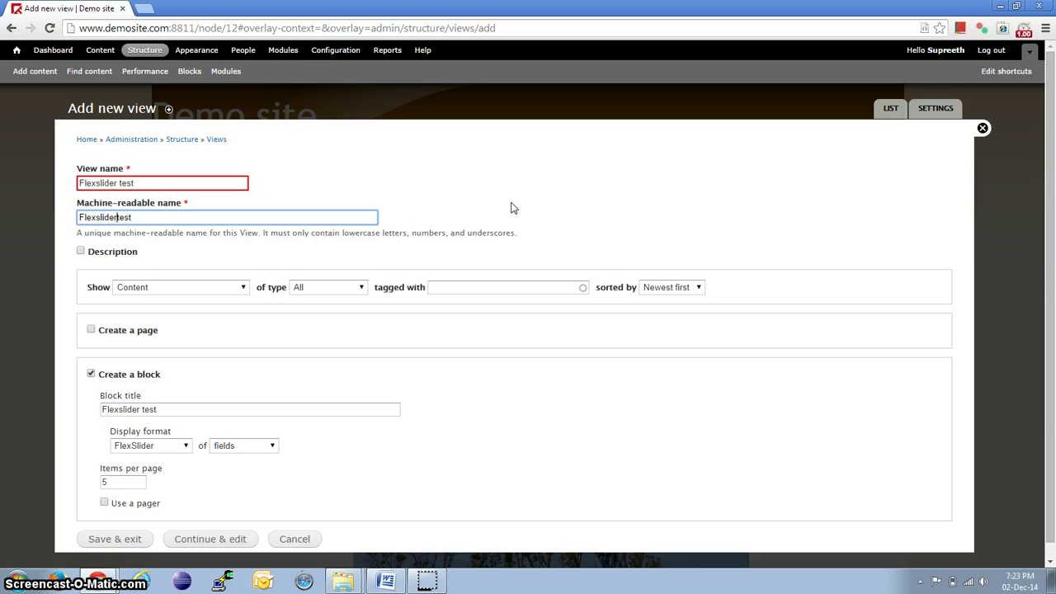
pyautogui.click(222, 539)
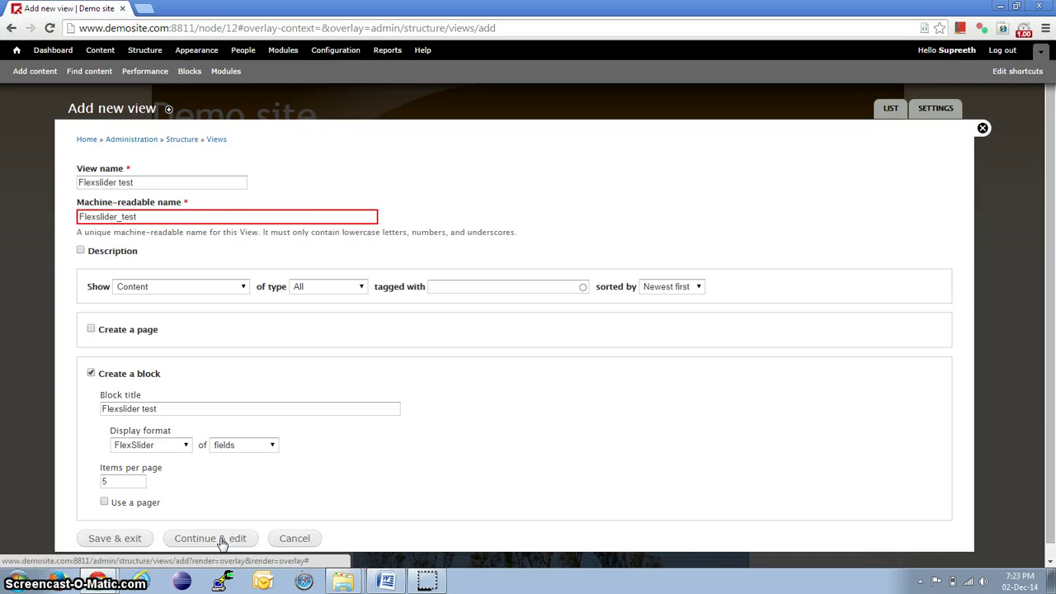
# - Try to continue with "Flexslider1" as the view's machine-readable name
pyautogui.click(141, 217)
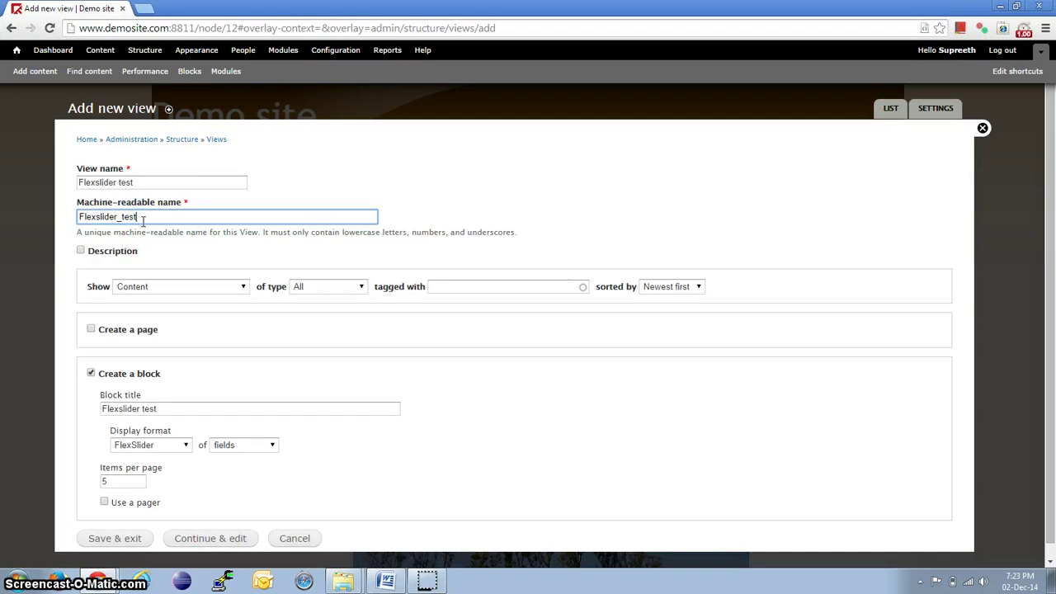
pyautogui.doubleClick(142, 217)
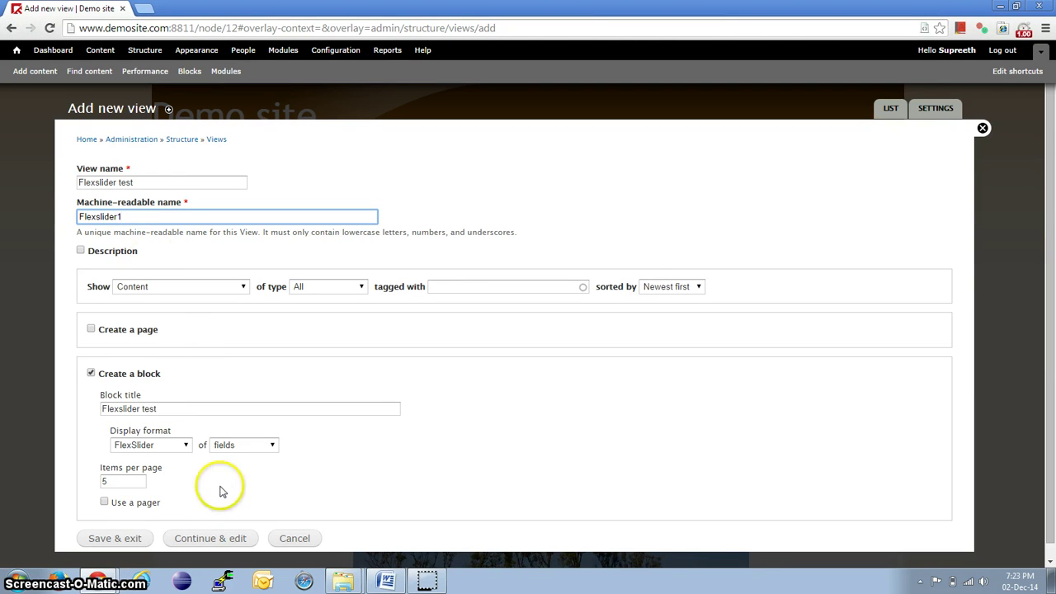
pyautogui.click(210, 538)
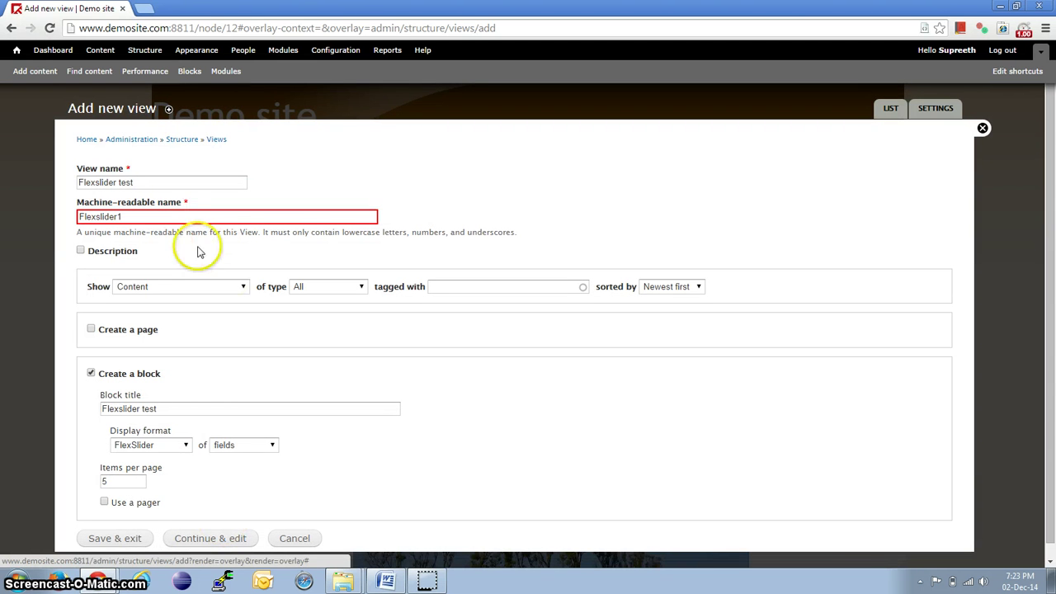
# - Set the view's machine-readable name to "flexslider1234" and continue to the view's block display settings
pyautogui.click(181, 217)
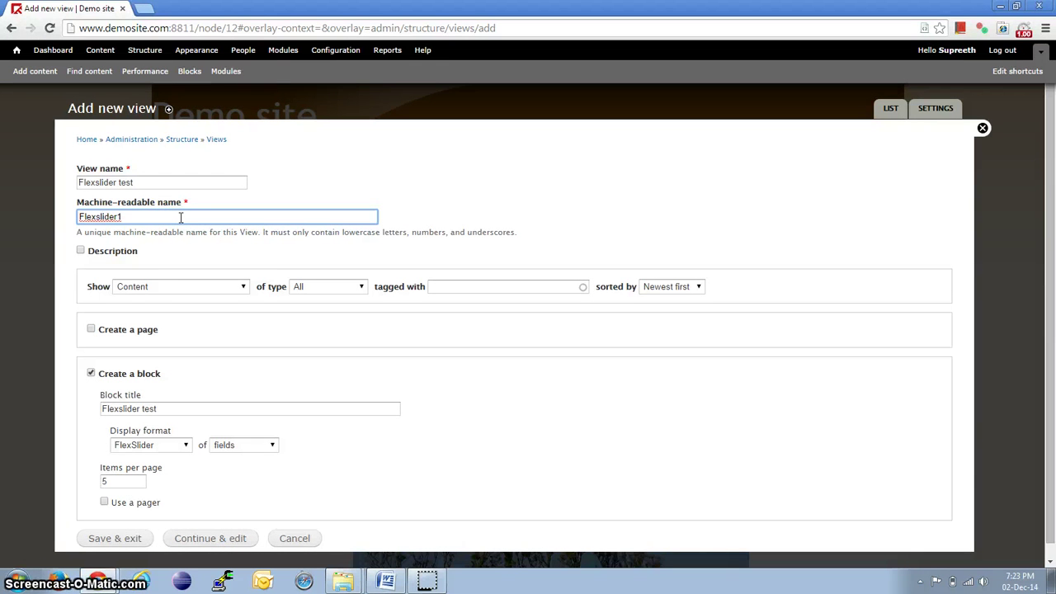
pyautogui.write('flex')
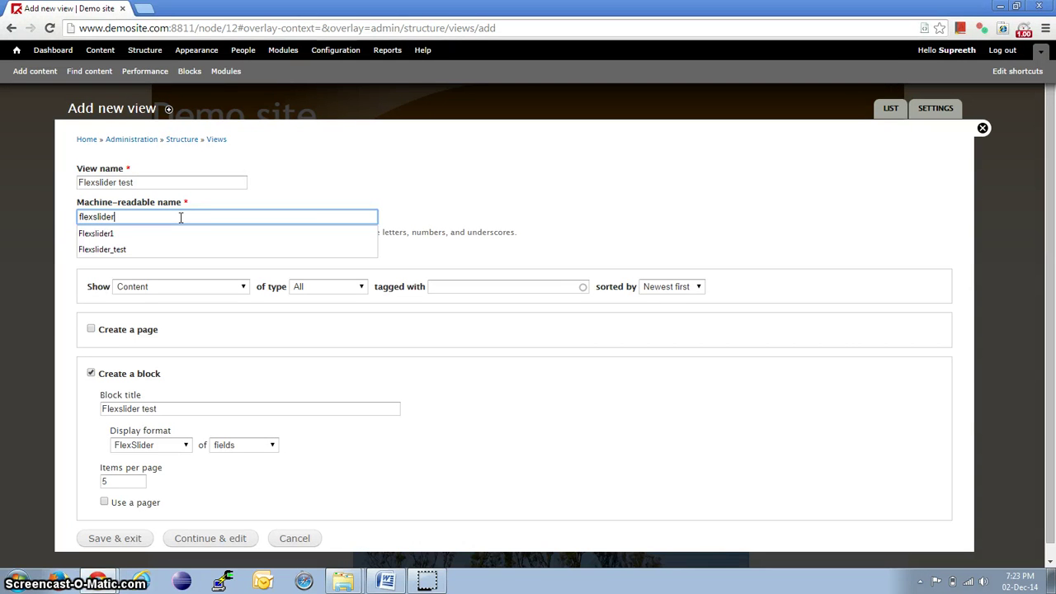
pyautogui.write('slider1234')
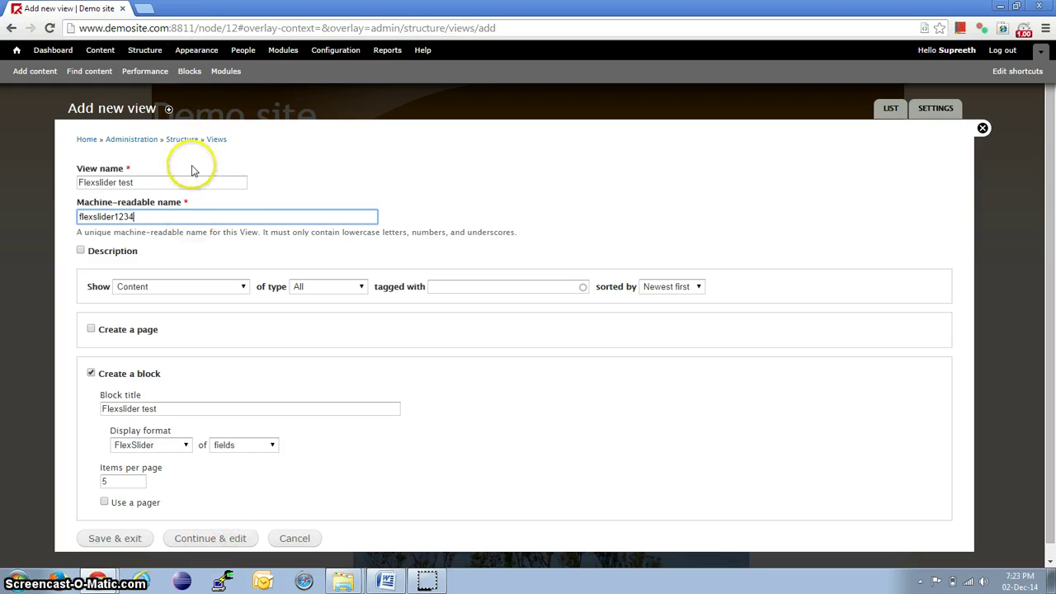
pyautogui.doubleClick(374, 233)
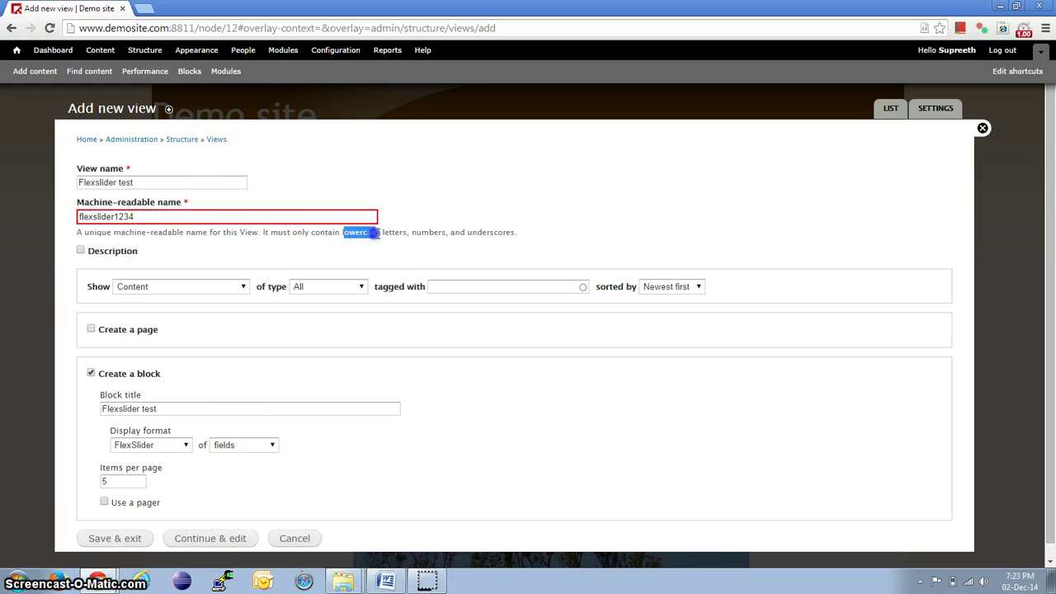
pyautogui.click(406, 253)
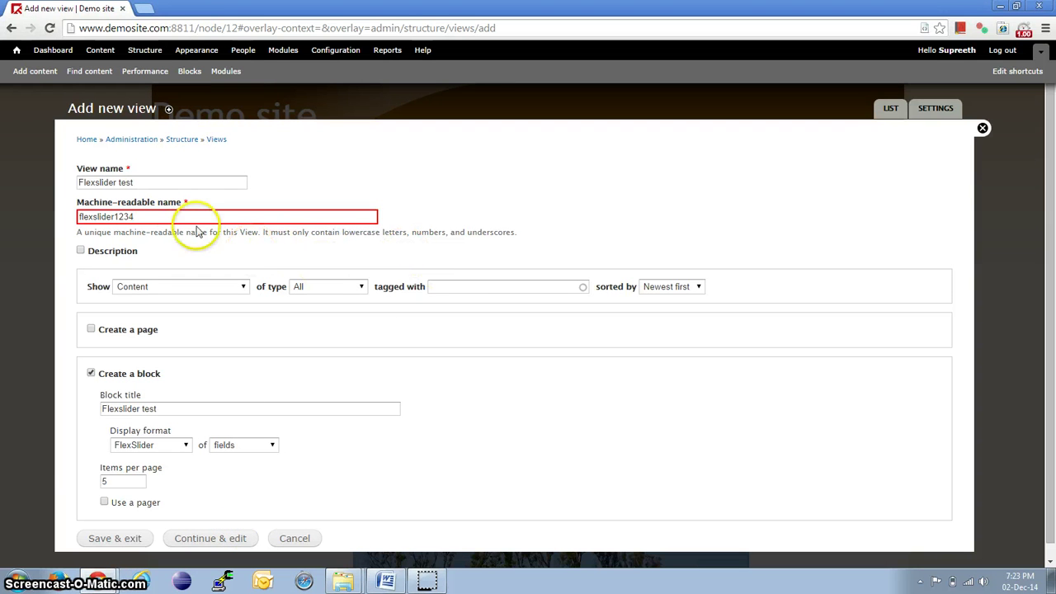
pyautogui.click(216, 541)
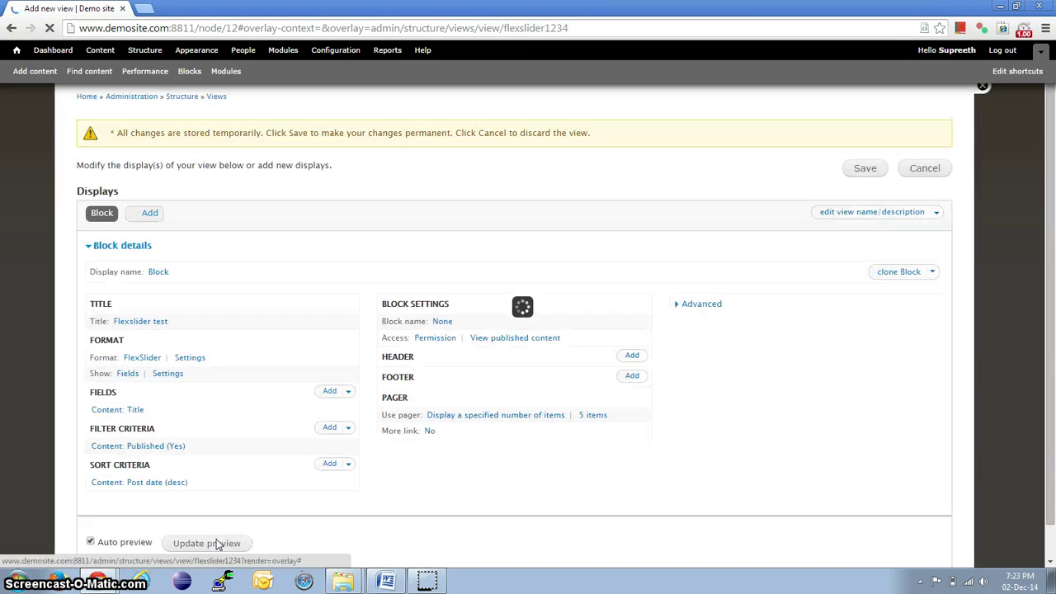
pyautogui.scroll(-1, 433, 221)
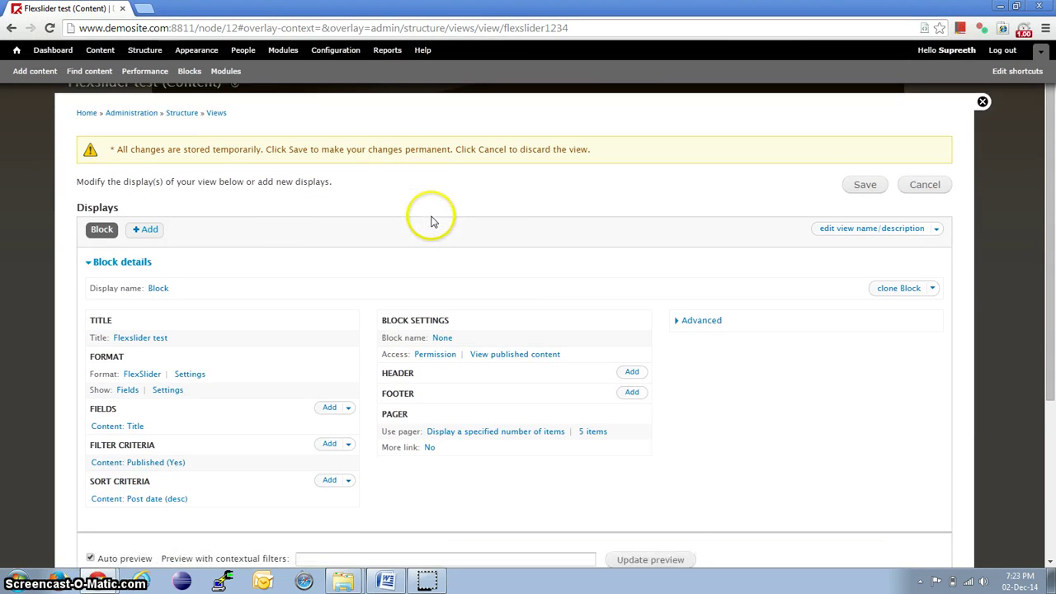
pyautogui.scroll(1, 433, 221)
pyautogui.scroll(-2, 434, 221)
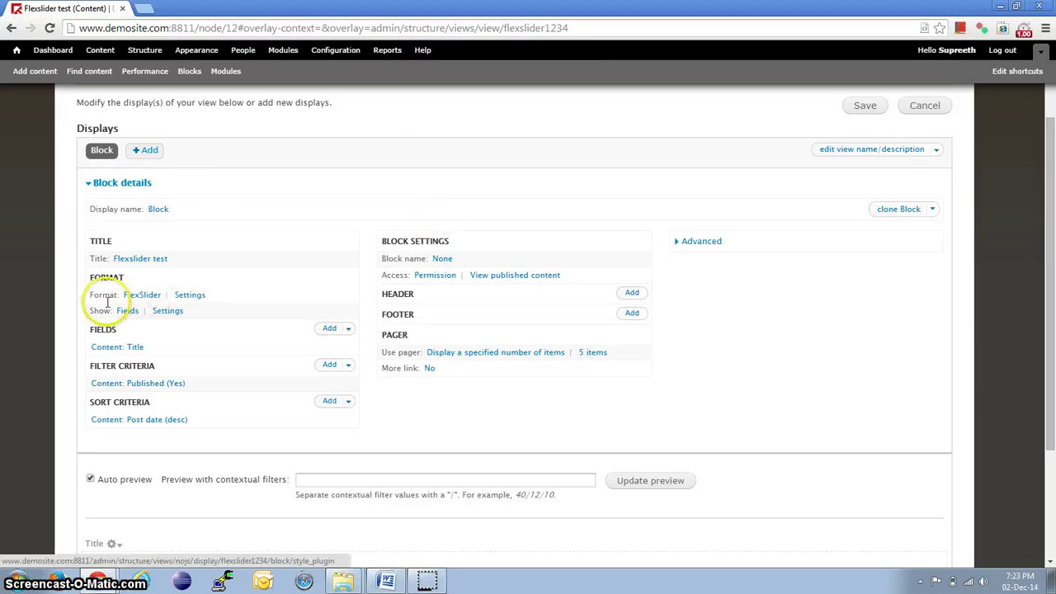
# - Set the FlexSlider format's option set to "Testing slider" and apply it to all displays
pyautogui.click(191, 296)
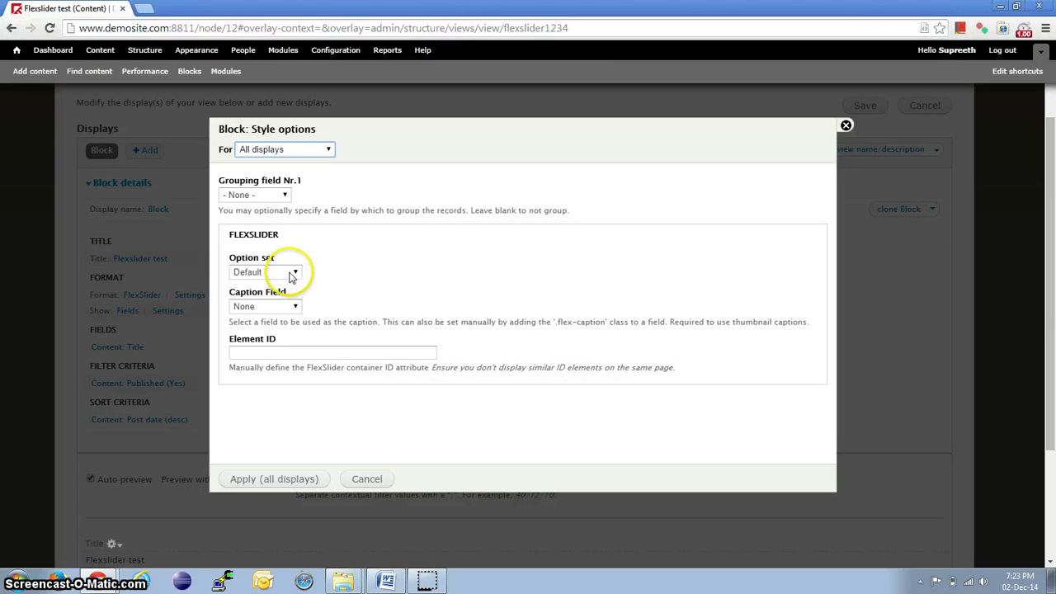
pyautogui.click(293, 273)
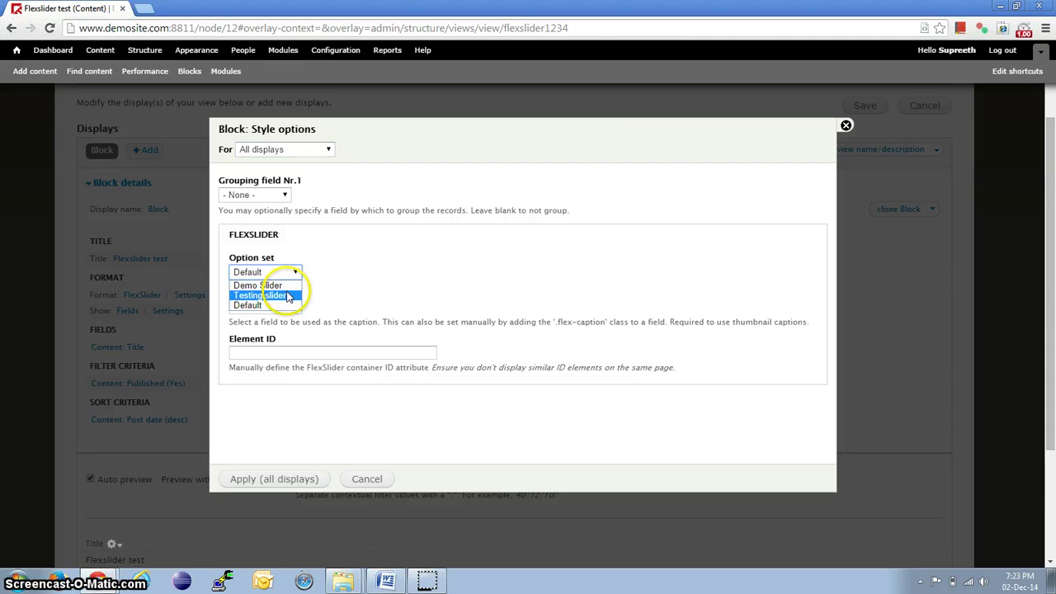
pyautogui.click(288, 296)
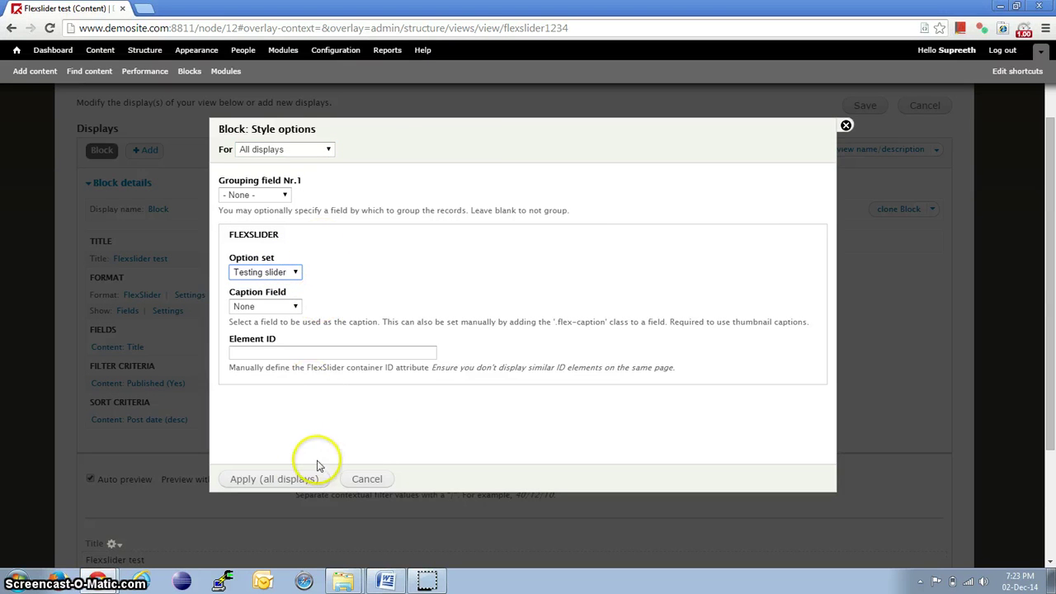
pyautogui.click(289, 477)
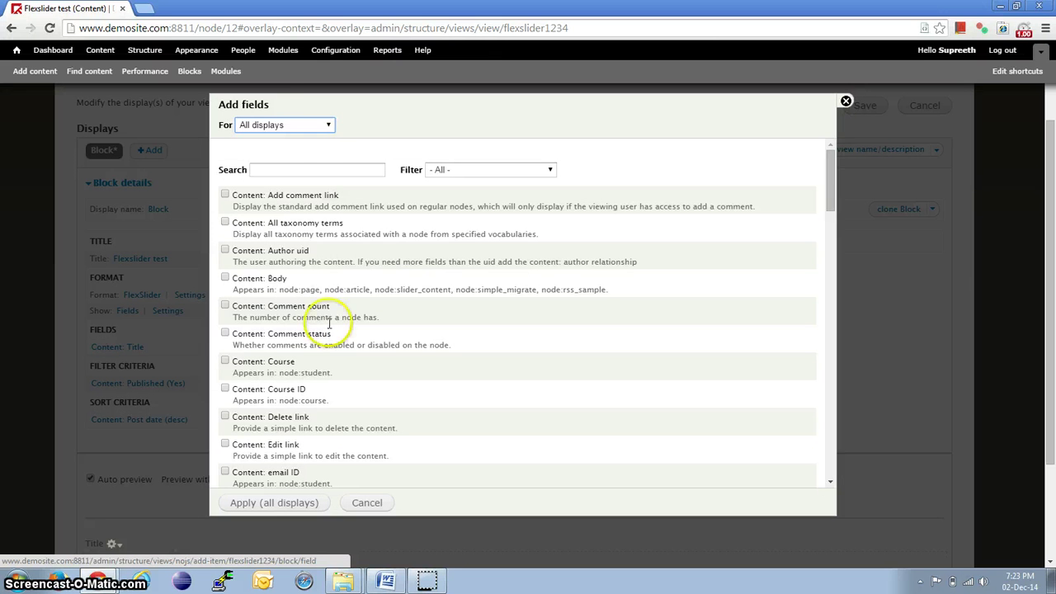
# - Add the Content: Image field to the view for all displays, without a label
pyautogui.click(299, 169)
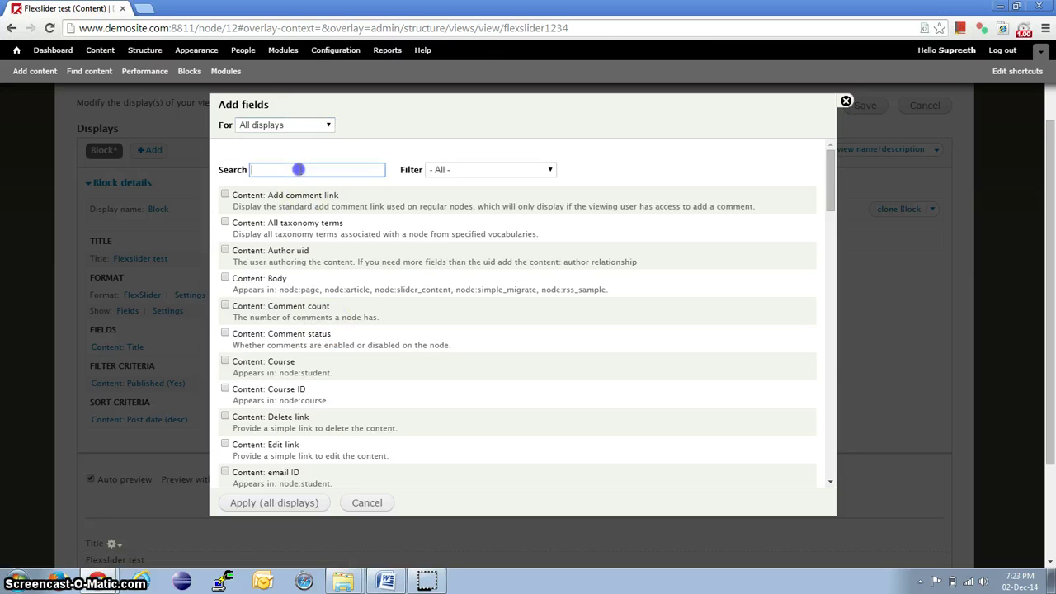
pyautogui.write('image')
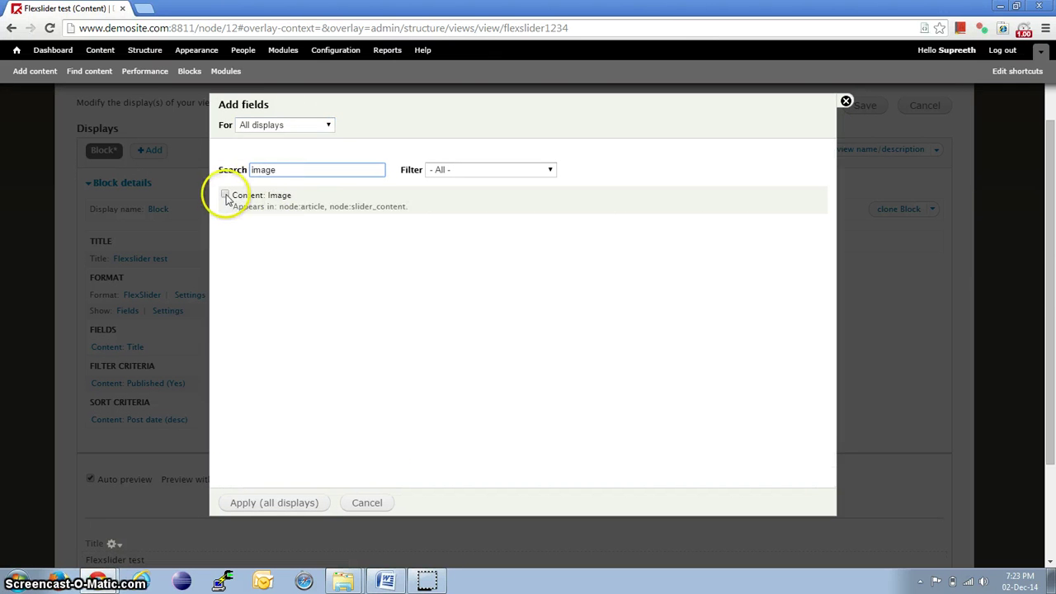
pyautogui.click(225, 194)
pyautogui.click(266, 505)
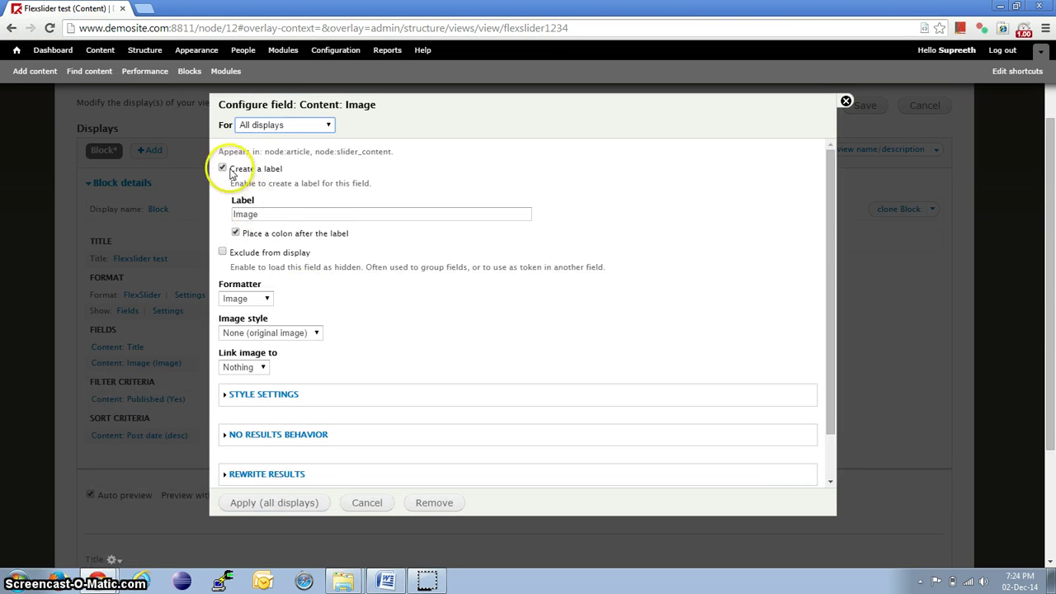
pyautogui.click(223, 168)
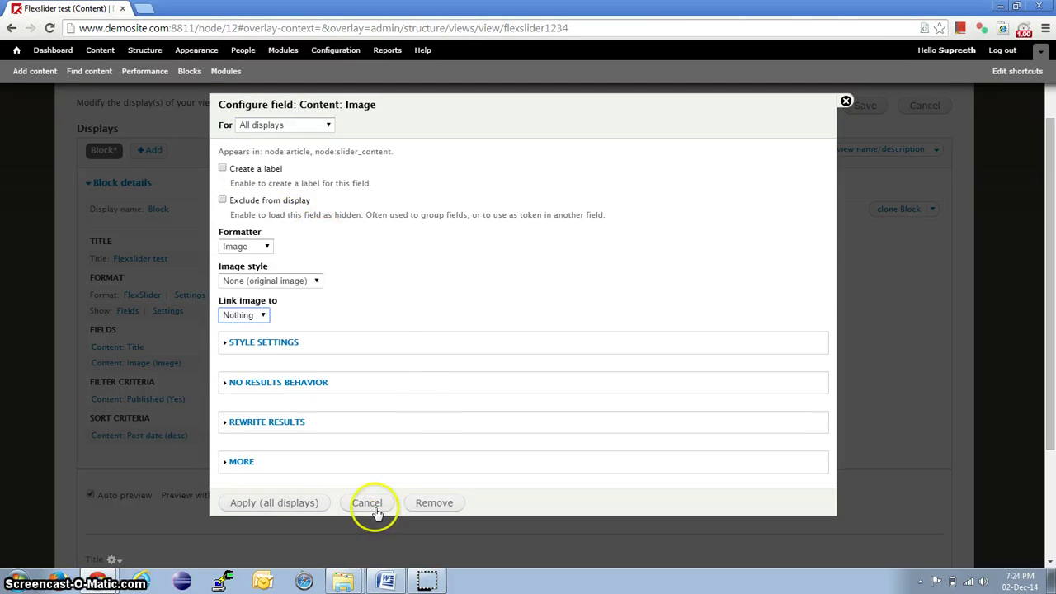
pyautogui.click(310, 503)
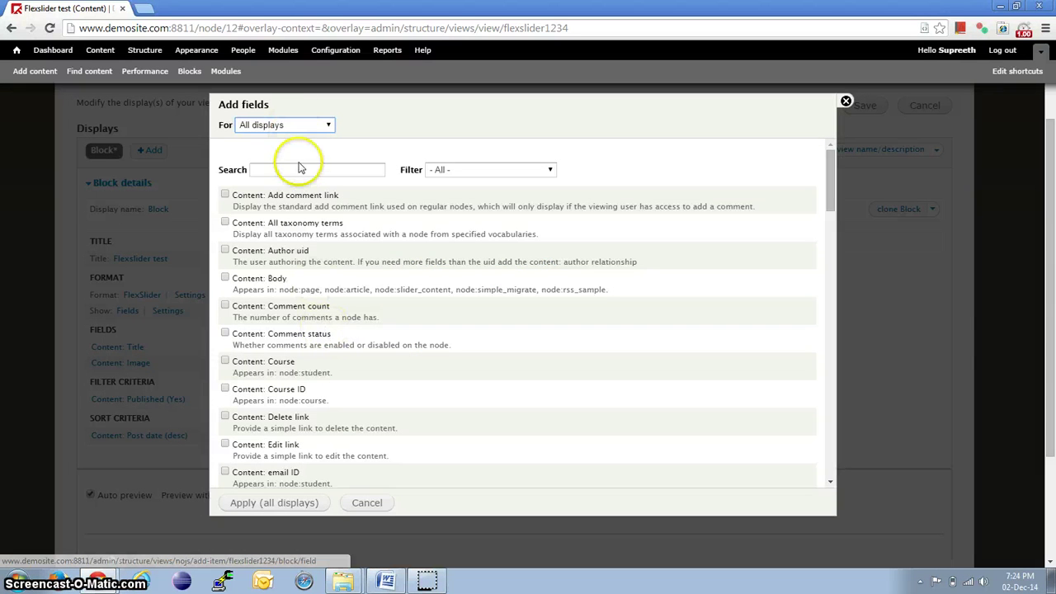
# - Add the Content: Body field to the view for all displays, without a label
pyautogui.click(299, 170)
pyautogui.write('bo')
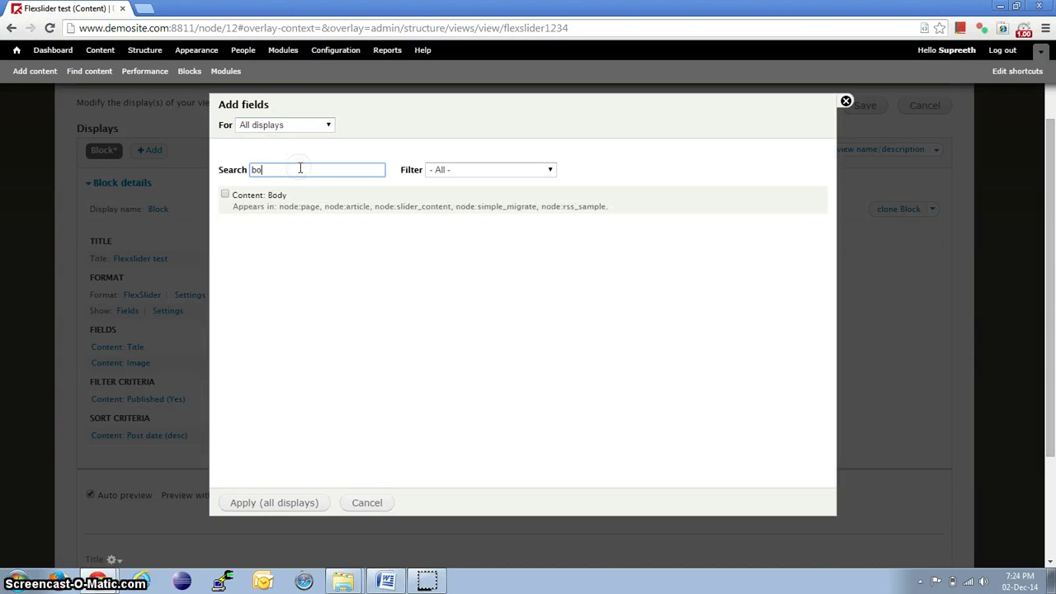
pyautogui.write('dy')
pyautogui.click(224, 194)
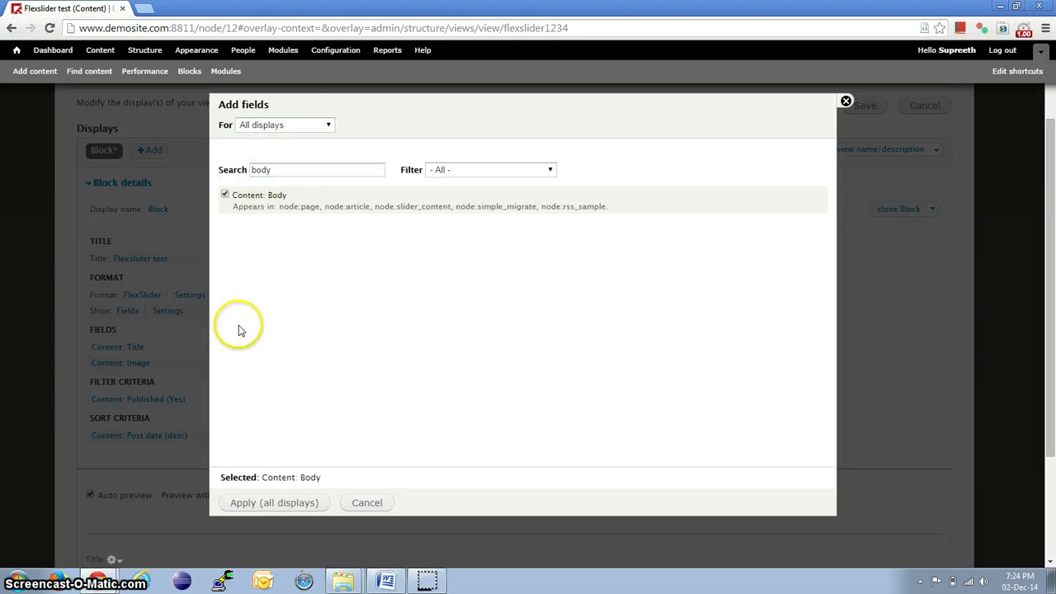
pyautogui.click(261, 509)
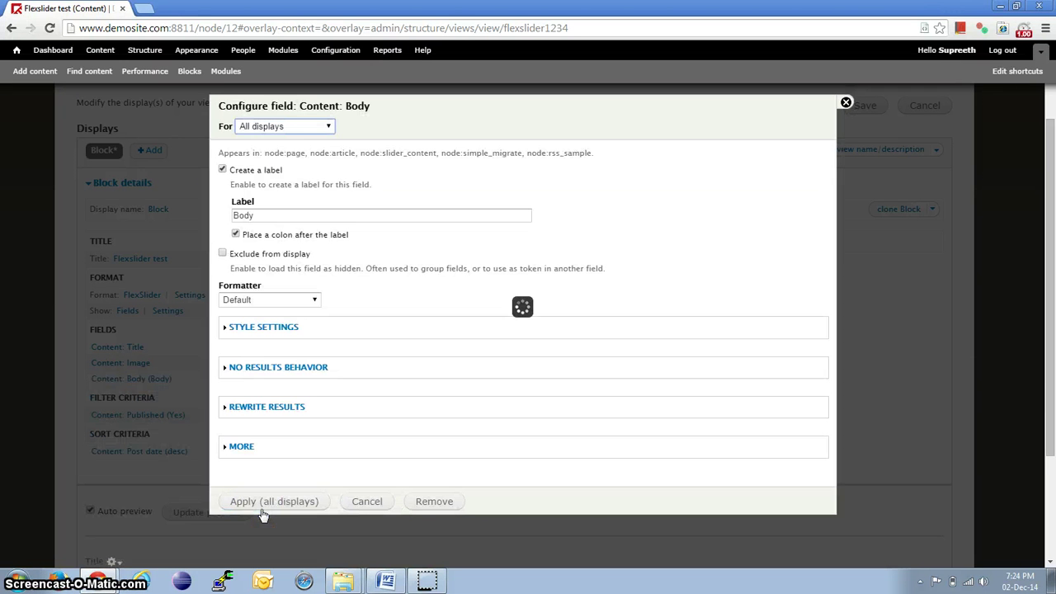
pyautogui.click(264, 170)
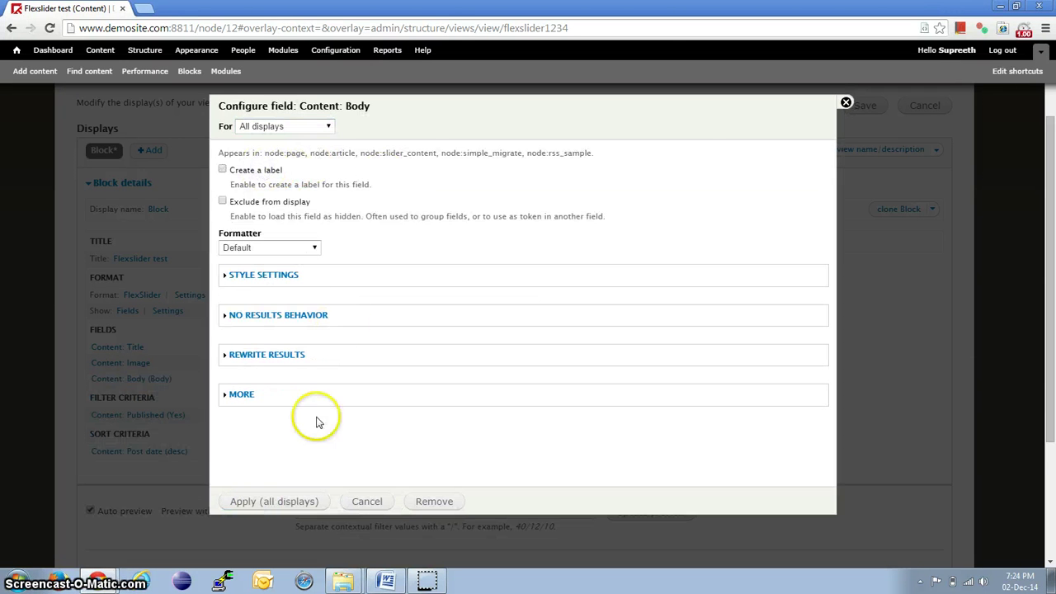
pyautogui.click(277, 503)
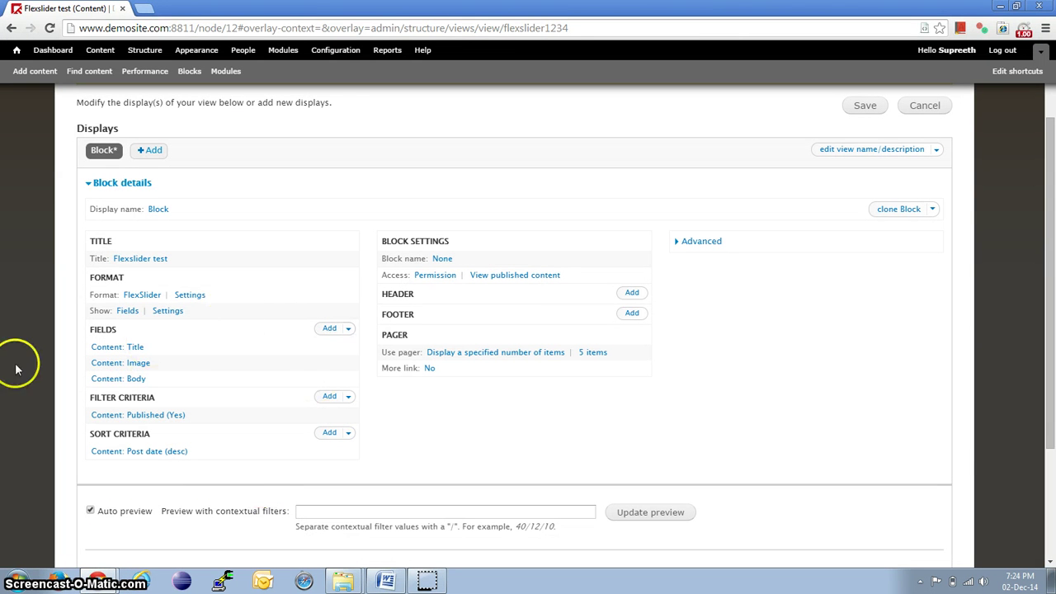
# - Rearrange the view's fields so that Content: Image comes before Content: Title, and apply the new order
pyautogui.click(350, 332)
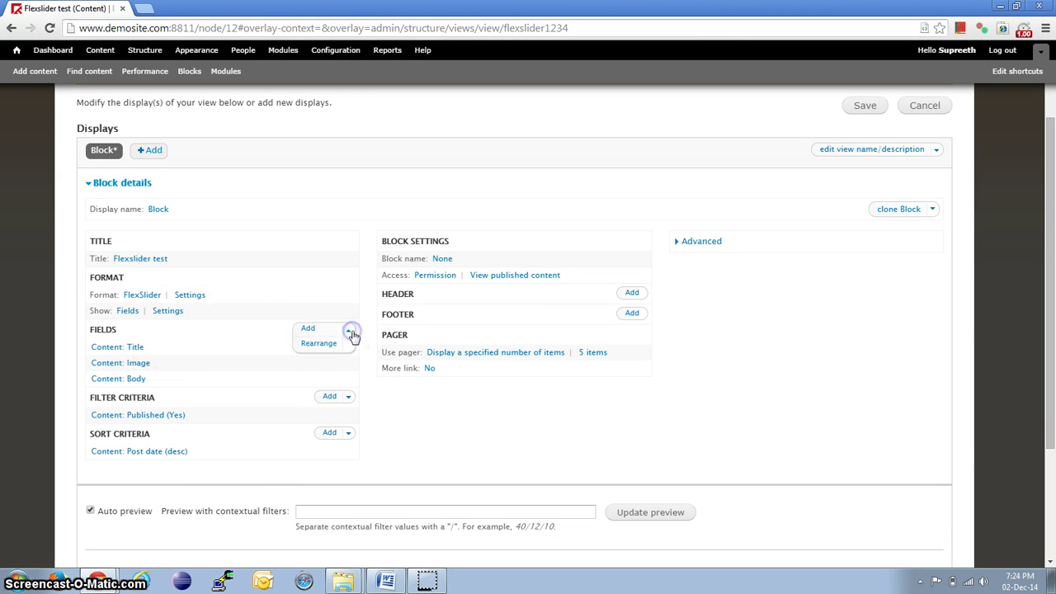
pyautogui.click(325, 345)
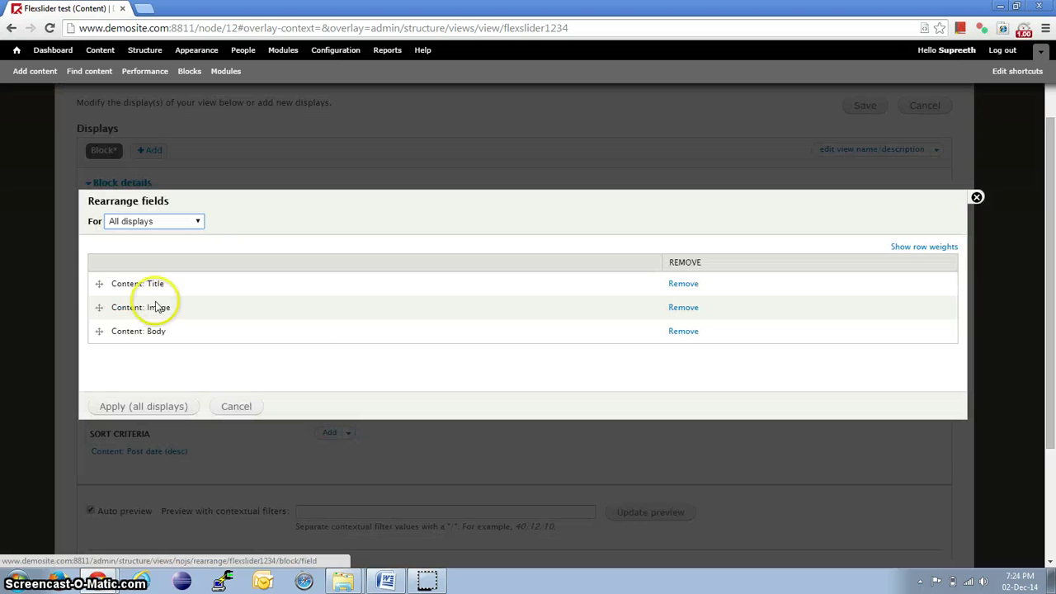
pyautogui.moveTo(99, 307); pyautogui.dragTo(99, 285)
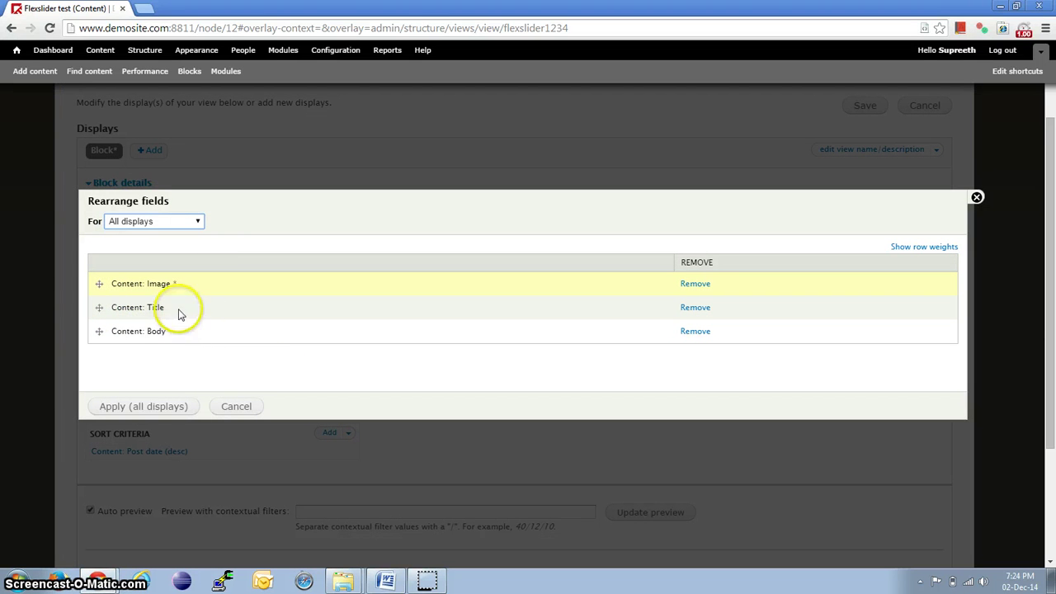
pyautogui.click(160, 406)
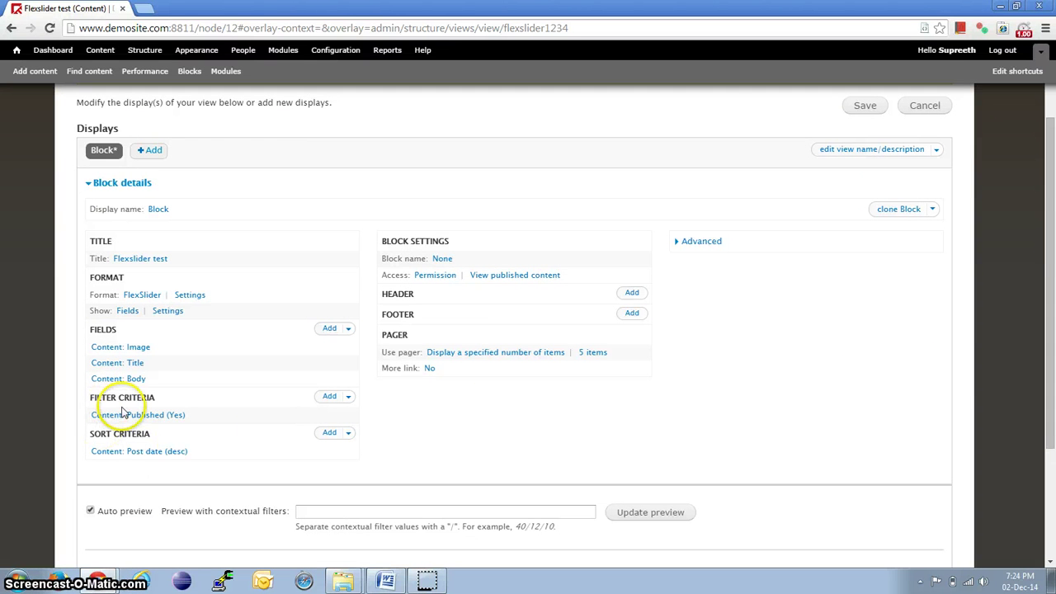
# - Add a Content: Type filter criterion that limits the view to the "slider content" content type
pyautogui.click(330, 398)
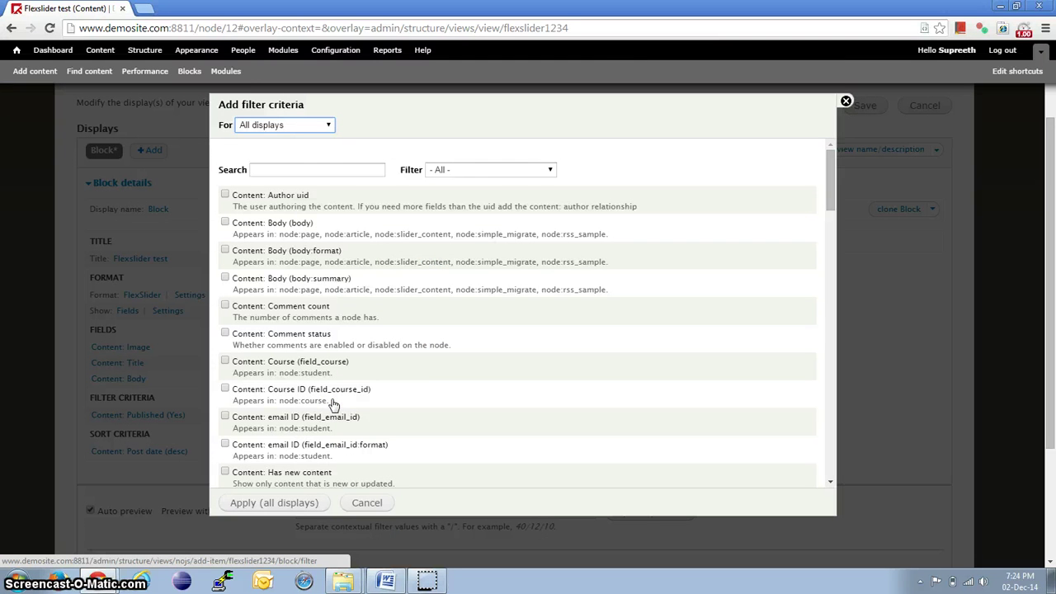
pyautogui.write('type')
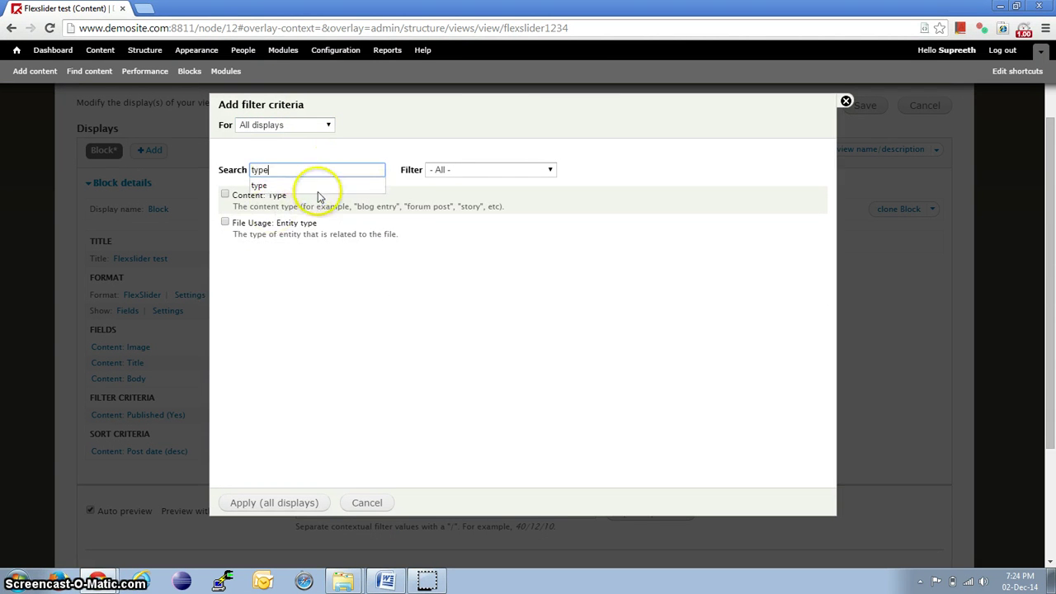
pyautogui.click(305, 186)
pyautogui.click(225, 194)
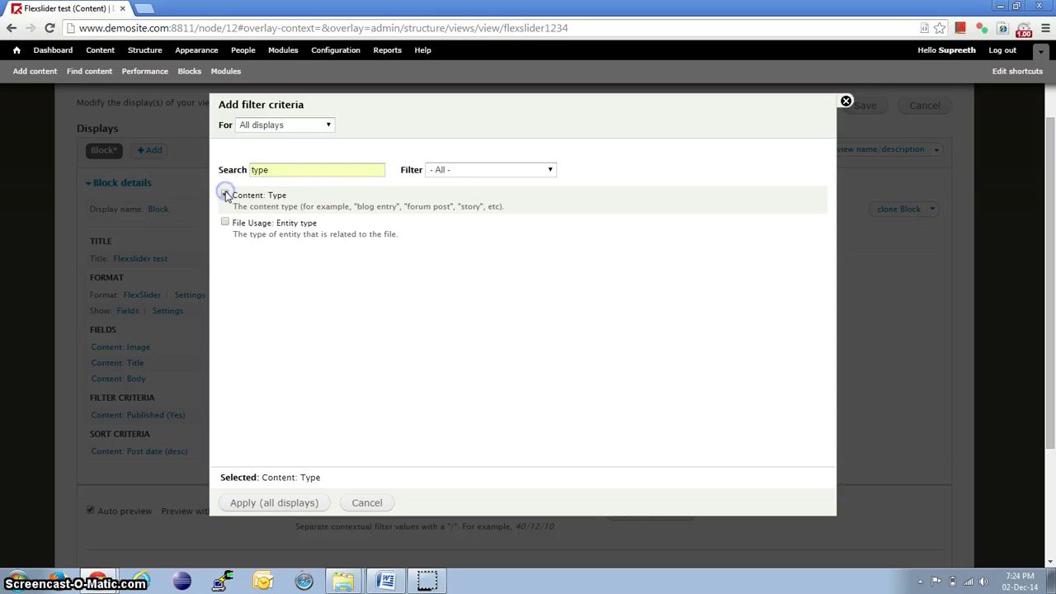
pyautogui.click(259, 503)
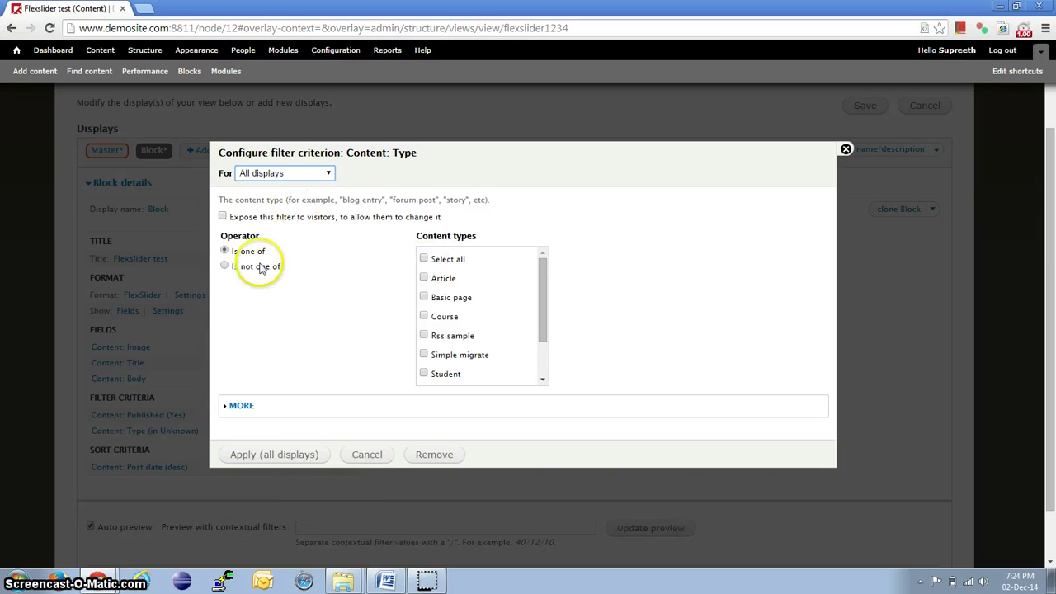
pyautogui.moveTo(542, 302); pyautogui.dragTo(542, 353)
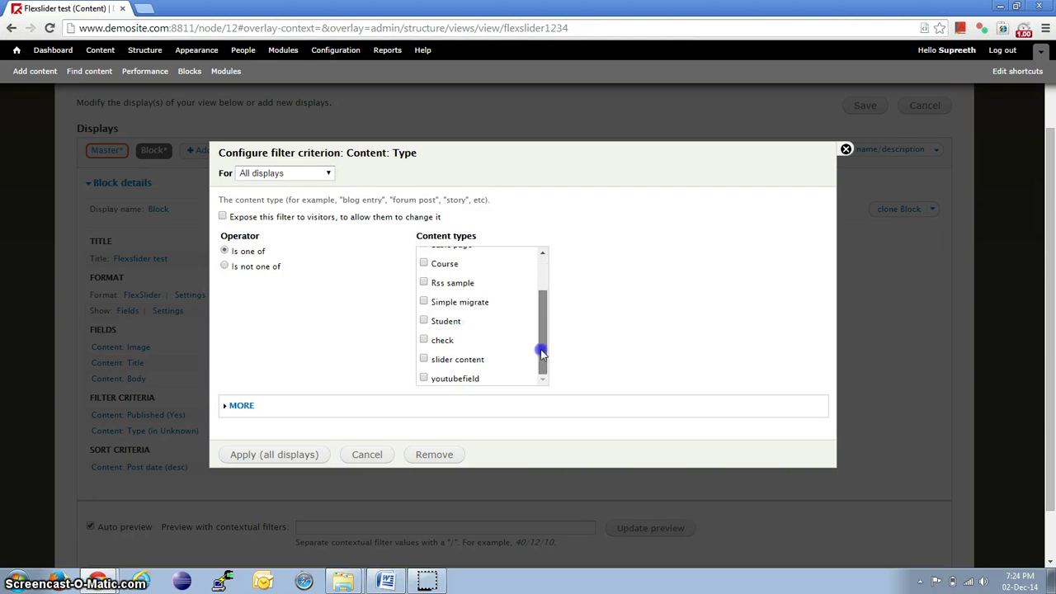
pyautogui.click(424, 360)
pyautogui.click(281, 455)
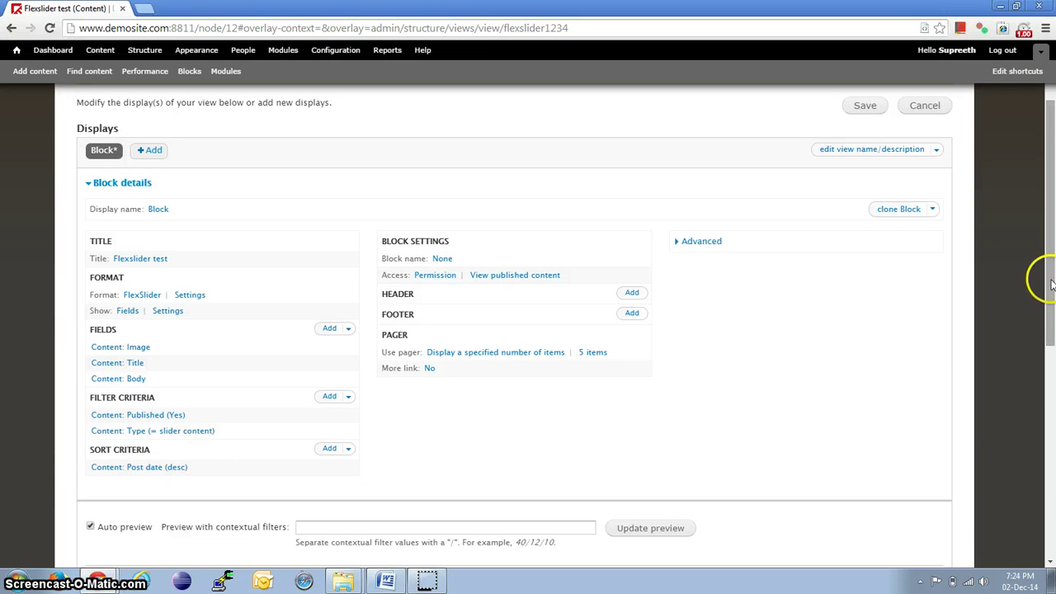
# - Check the slides in the view's preview and save the view
pyautogui.moveTo(1045, 276); pyautogui.dragTo(1053, 492)
pyautogui.click(513, 504)
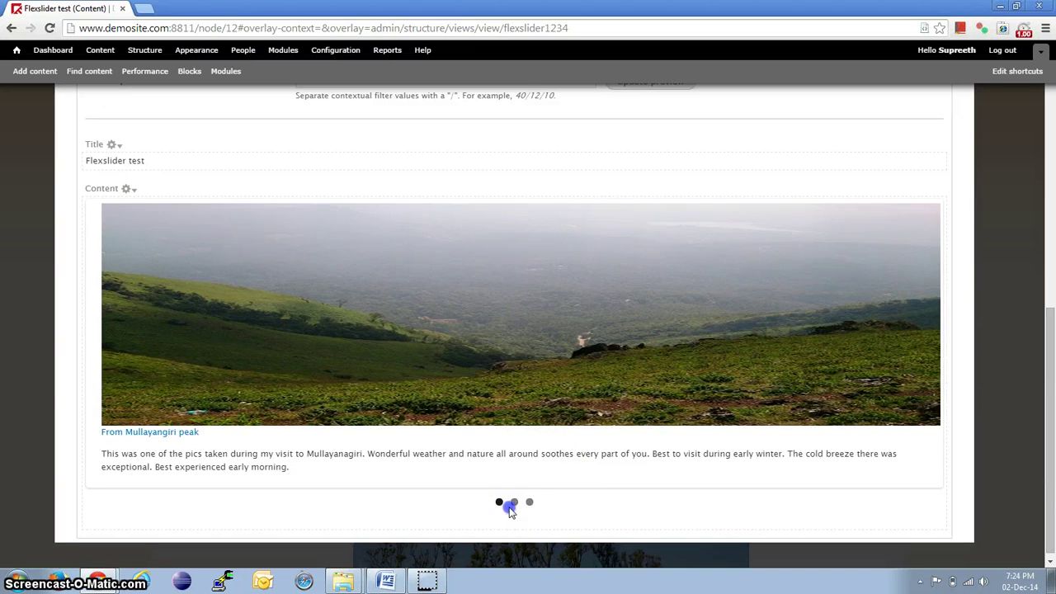
pyautogui.click(530, 501)
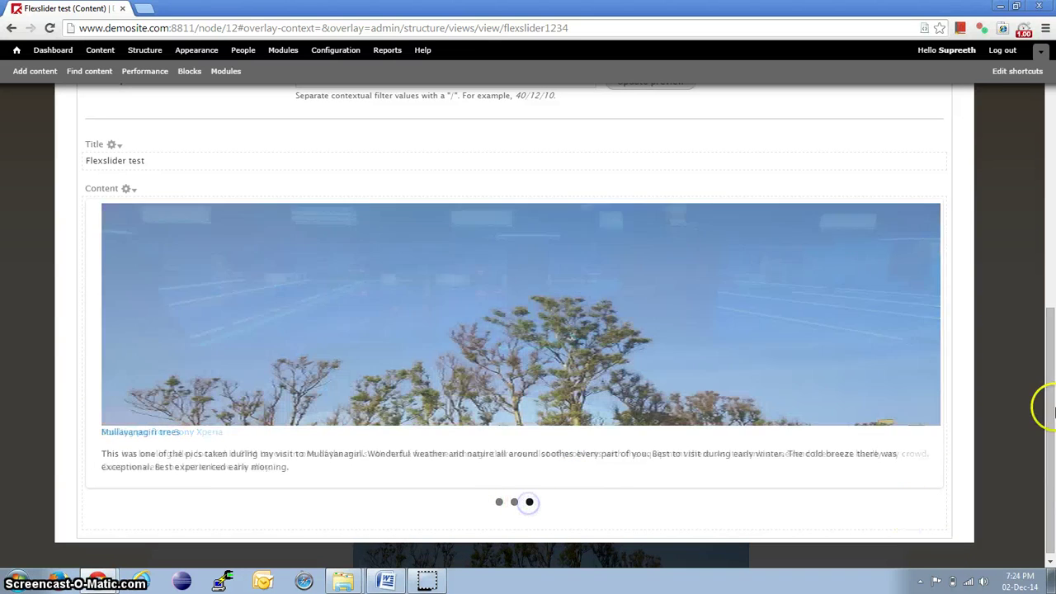
pyautogui.moveTo(1053, 429); pyautogui.dragTo(1052, 198)
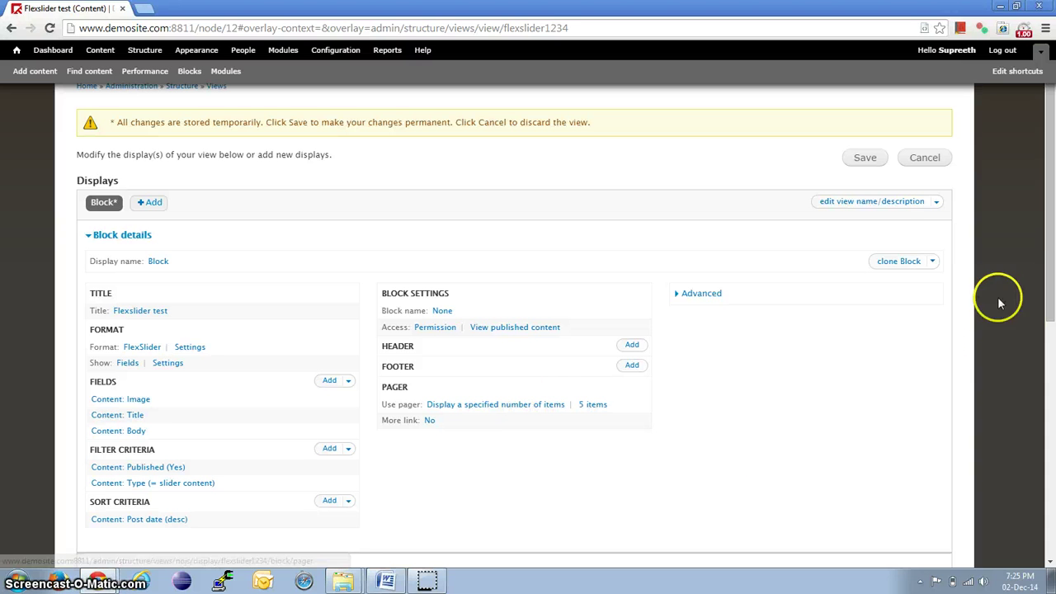
pyautogui.moveTo(1051, 246)
pyautogui.mouseDown()
pyautogui.moveTo(1051, 329)
pyautogui.moveTo(1052, 258)
pyautogui.mouseUp()
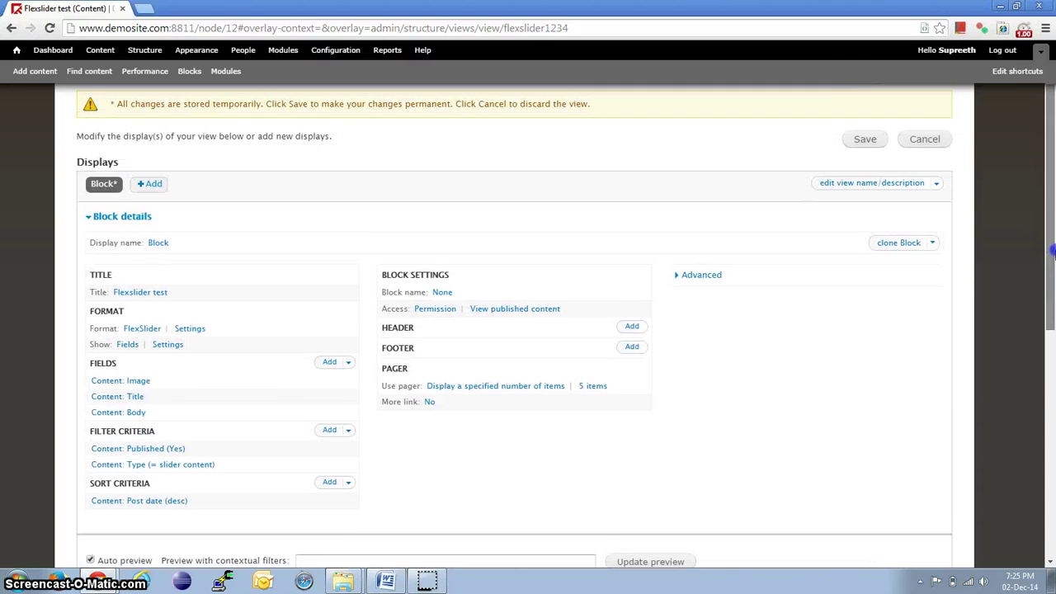
pyautogui.click(865, 141)
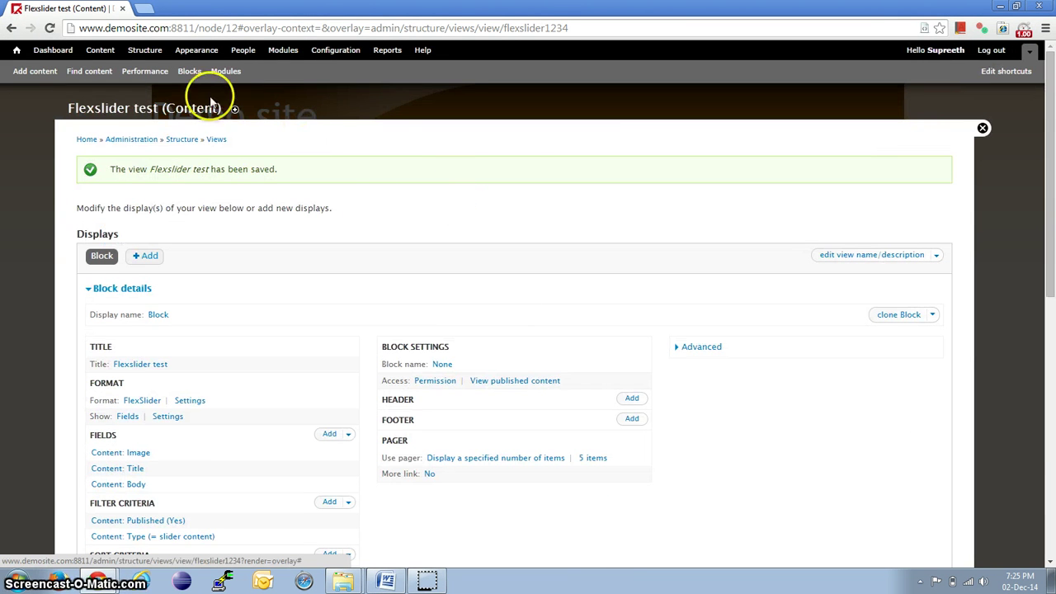
# - Find the "View: Flexslider test" block in the site's block list, assign it to the Main content region, and save the blocks
pyautogui.click(144, 54)
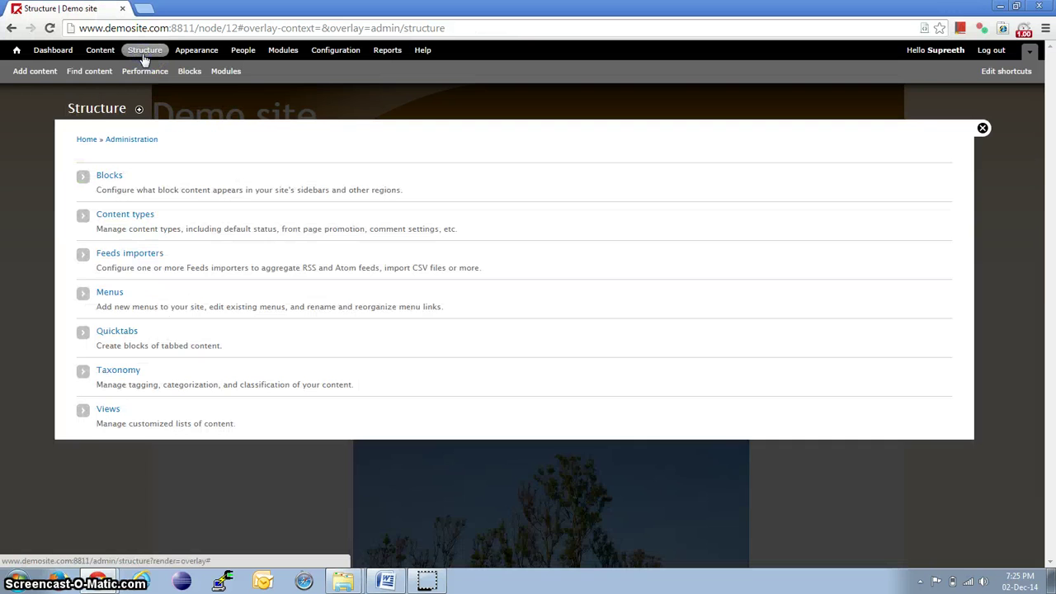
pyautogui.click(110, 177)
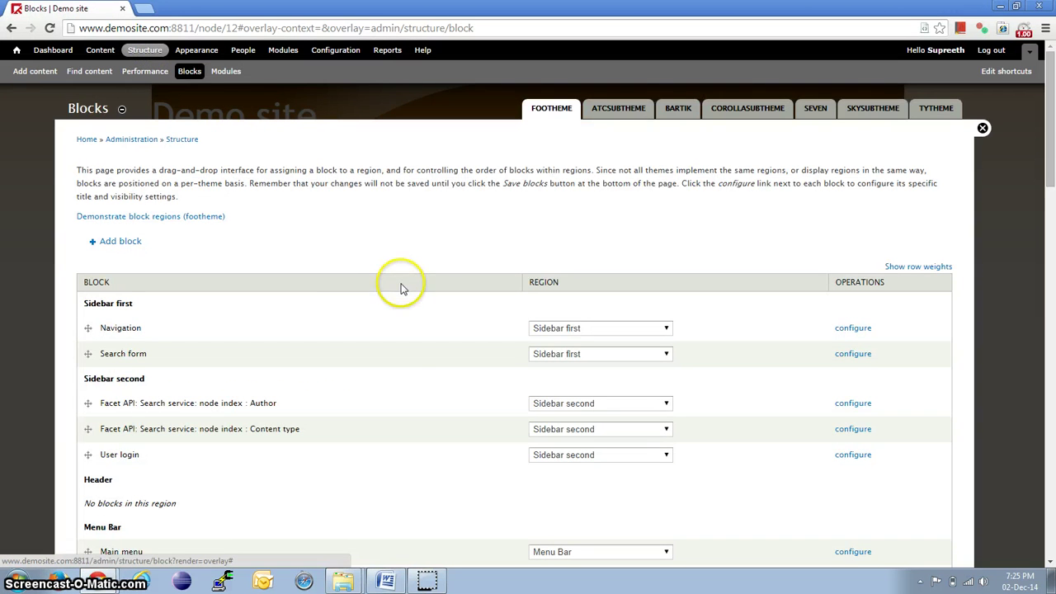
pyautogui.hotkey('ctrl', 'f')
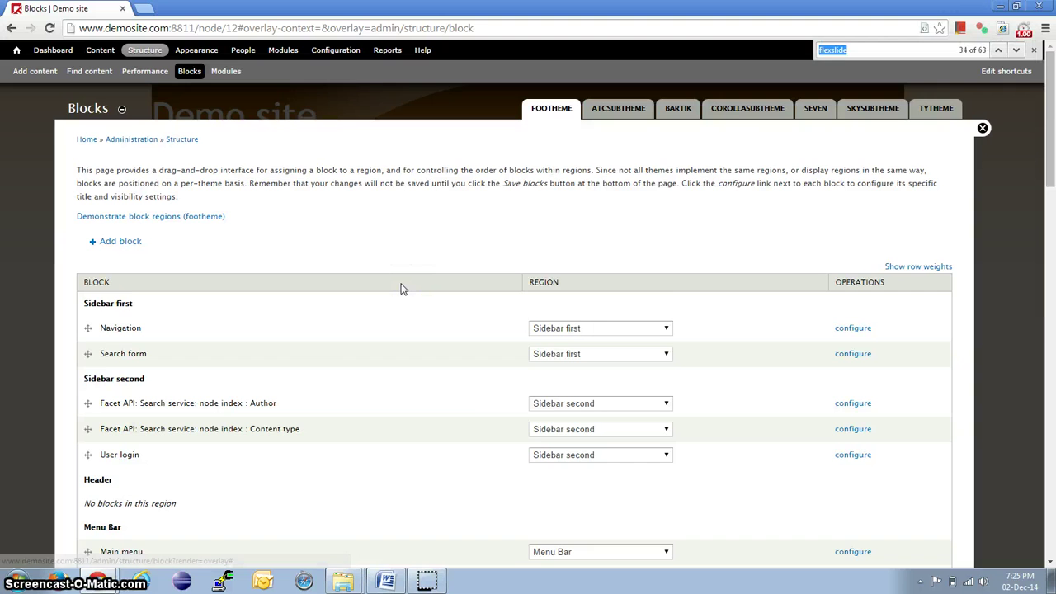
pyautogui.write('fl')
pyautogui.press('BackSpace')
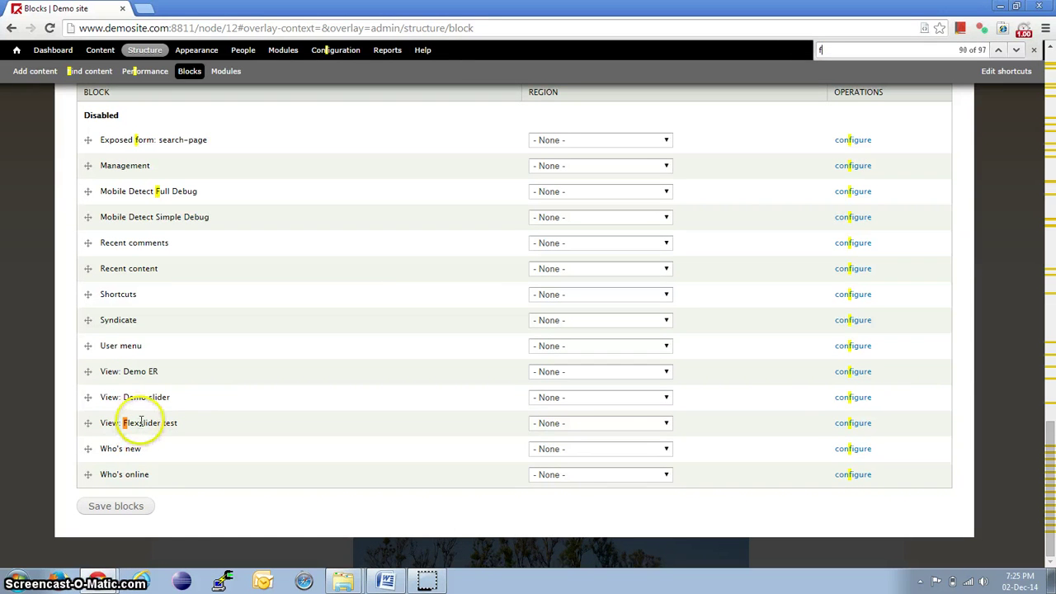
pyautogui.click(666, 424)
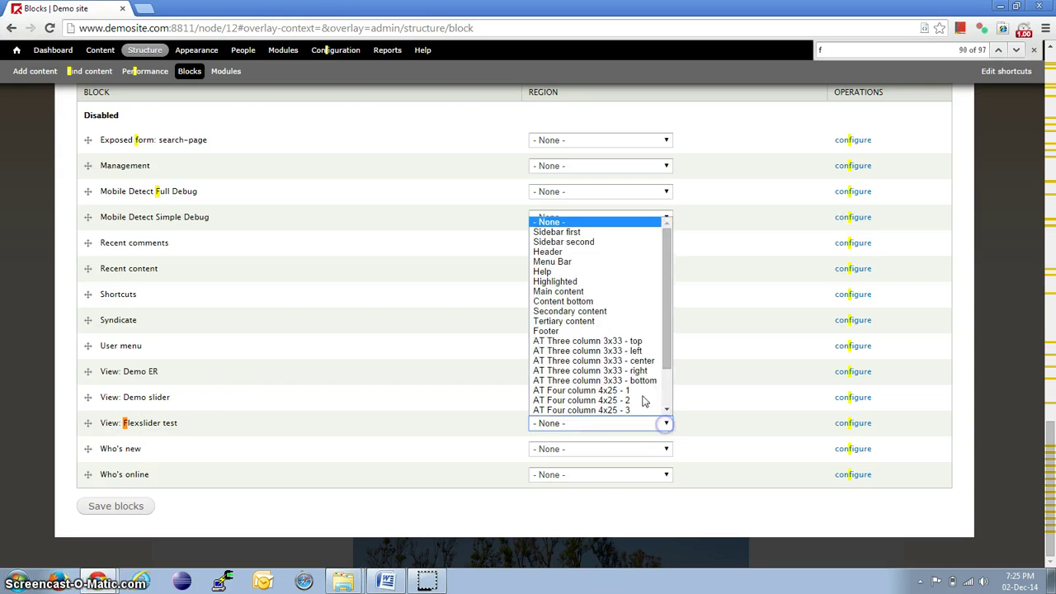
pyautogui.click(609, 293)
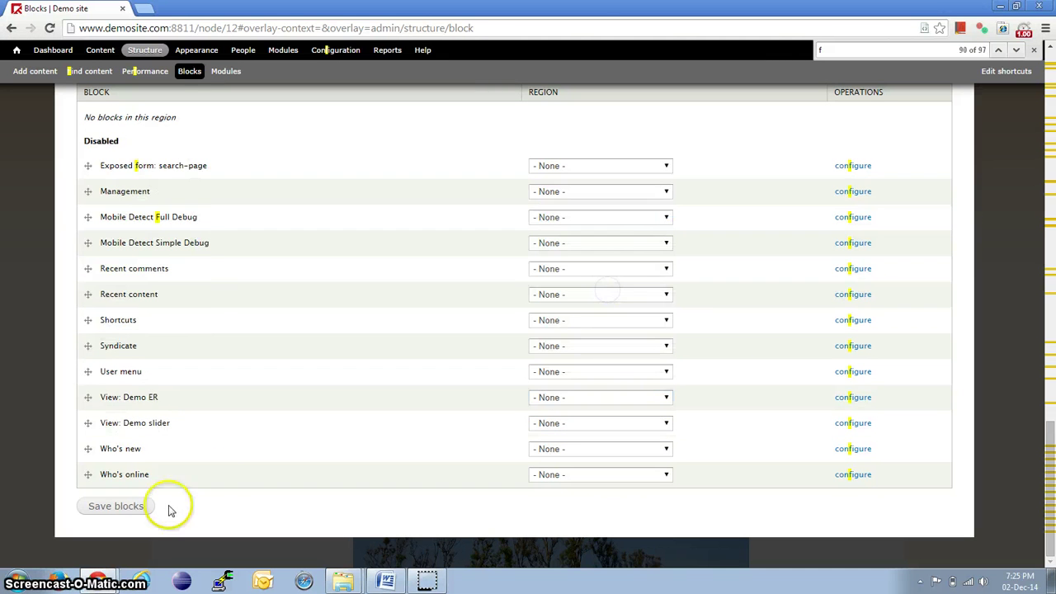
pyautogui.click(122, 510)
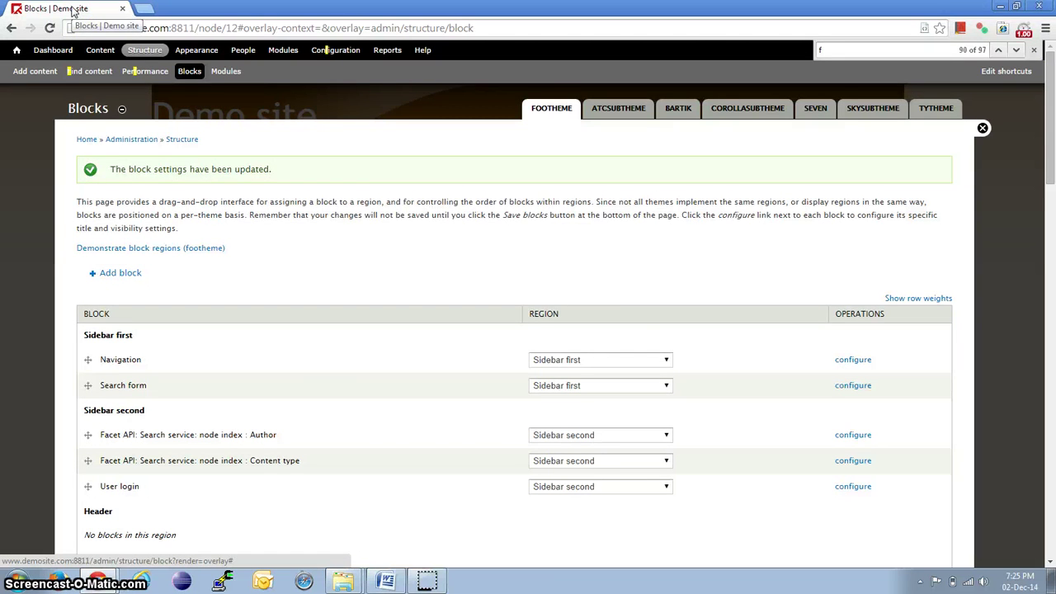
# - Switch to the logged-out browser window, reload the demo site's home page, and page through the slides in the Flexslider test block
pyautogui.hotkey('alt', 'Tab')
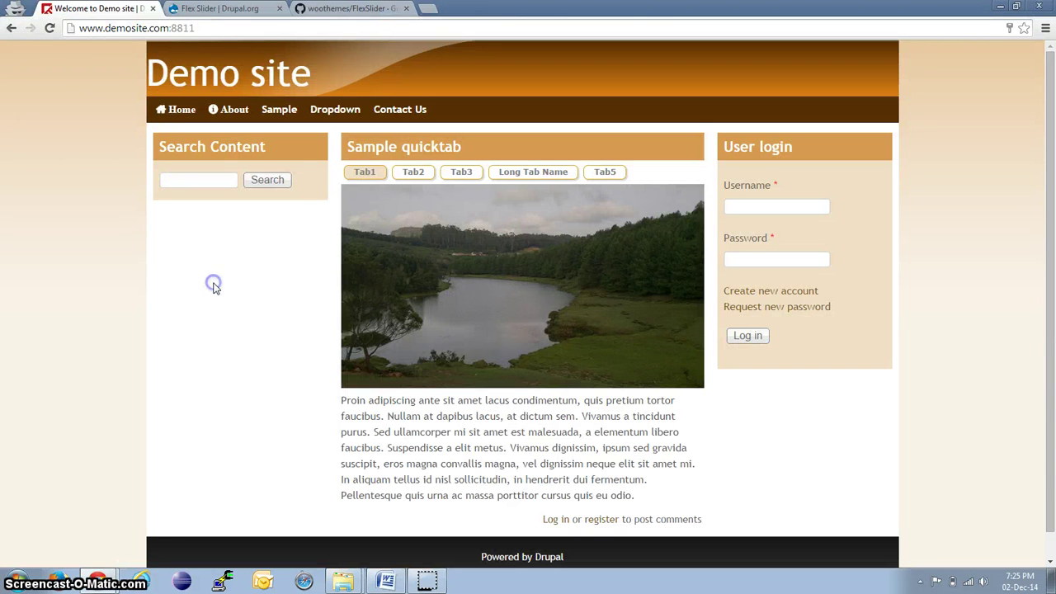
pyautogui.press('F5')
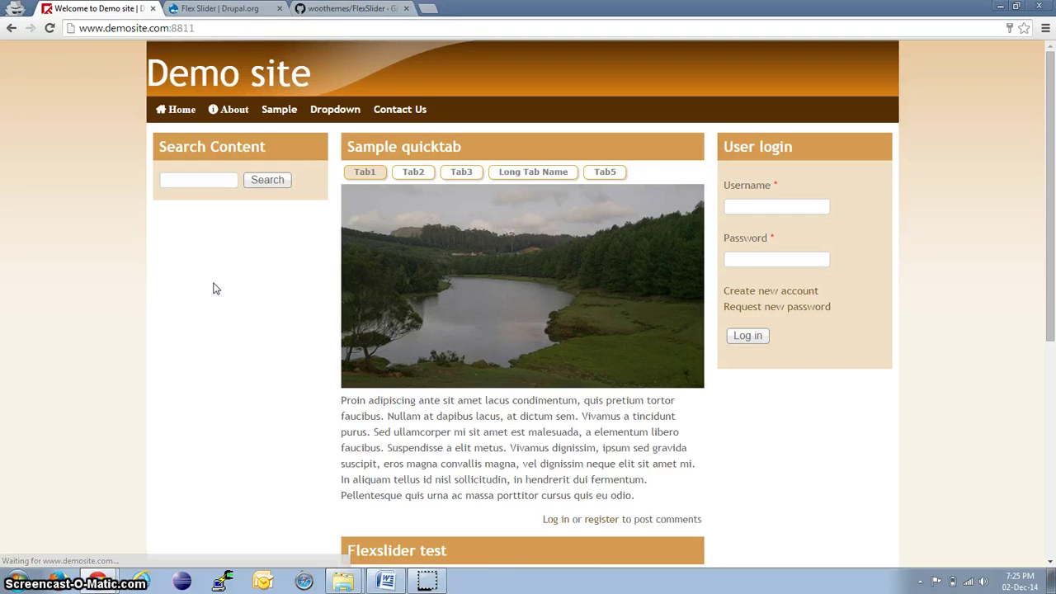
pyautogui.click(211, 291)
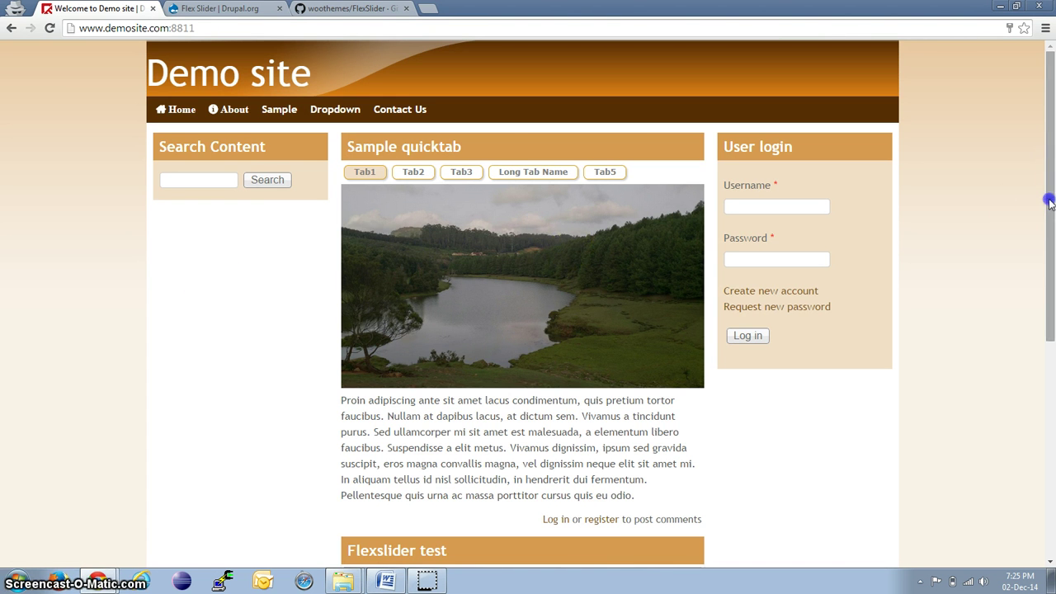
pyautogui.moveTo(1050, 202); pyautogui.dragTo(1050, 371)
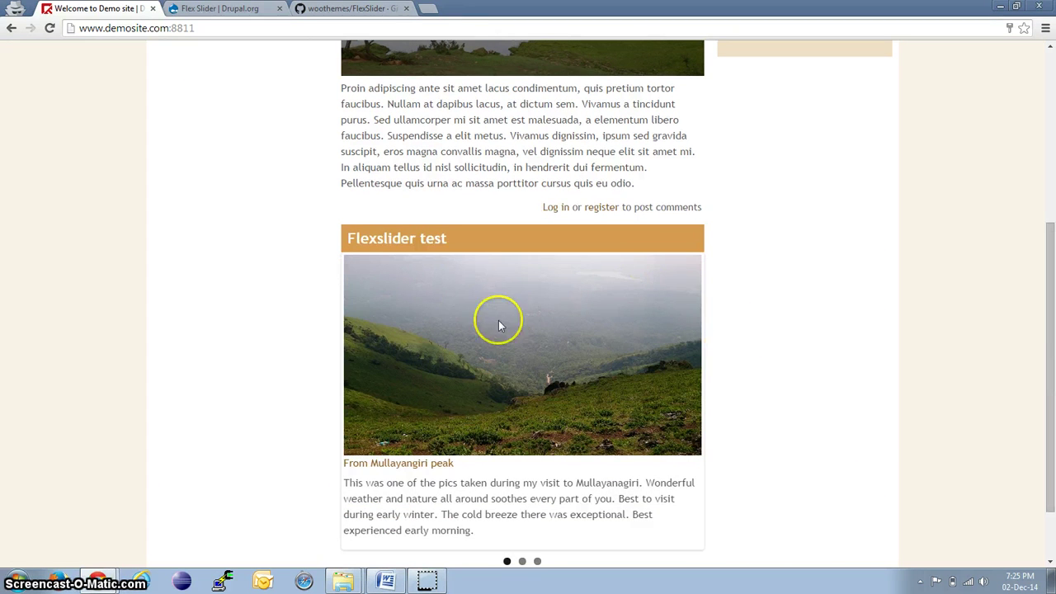
pyautogui.scroll(-1, 1051, 347)
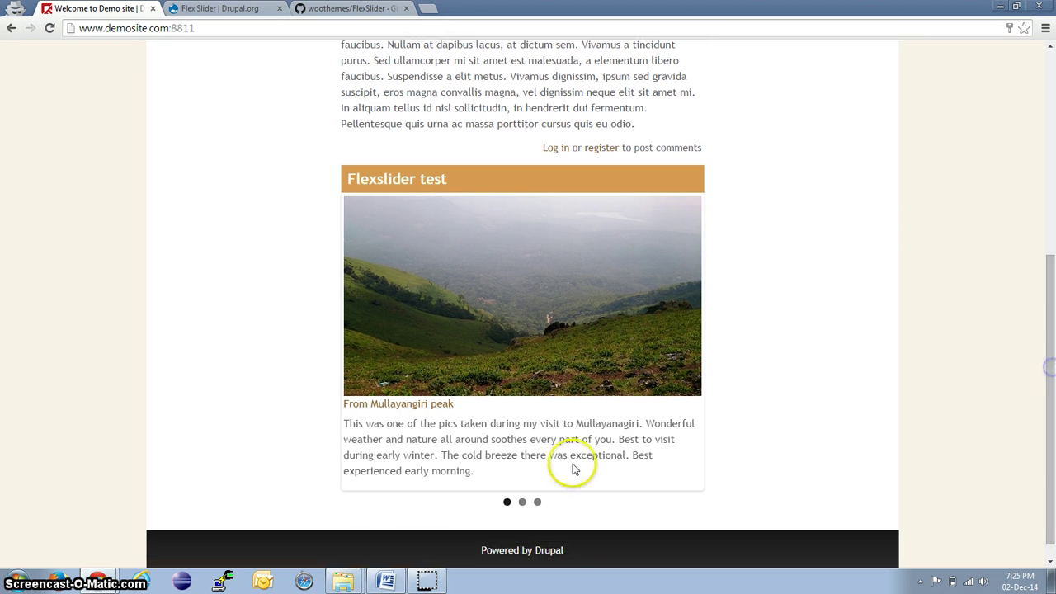
pyautogui.click(522, 501)
pyautogui.click(537, 502)
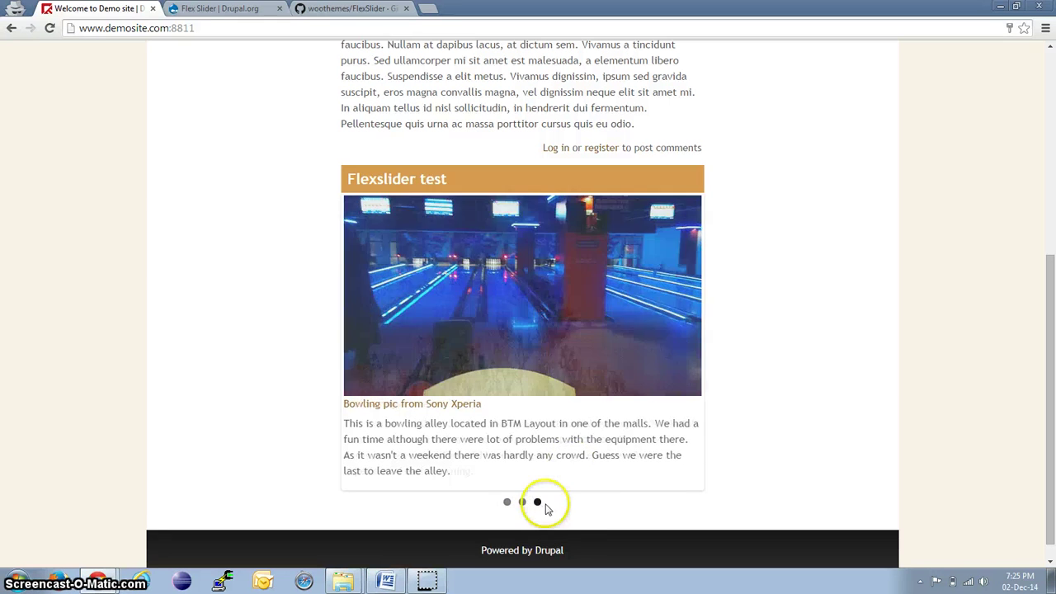
pyautogui.click(522, 502)
pyautogui.click(507, 502)
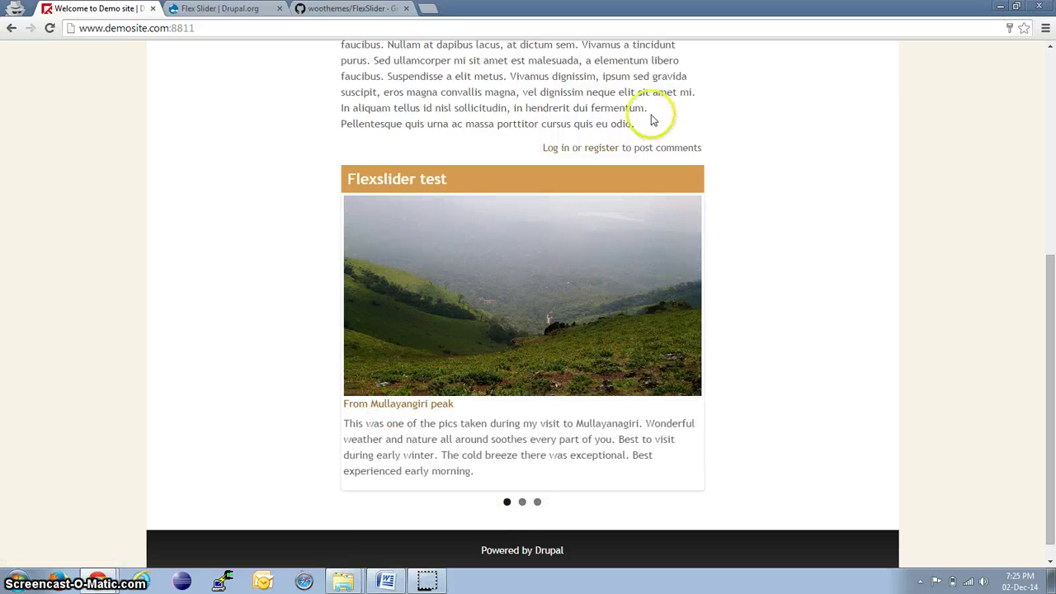
# - Reduce the home page's browser window to a narrow size and widen it in stages to check how the slider adapts
pyautogui.click(1020, 7)
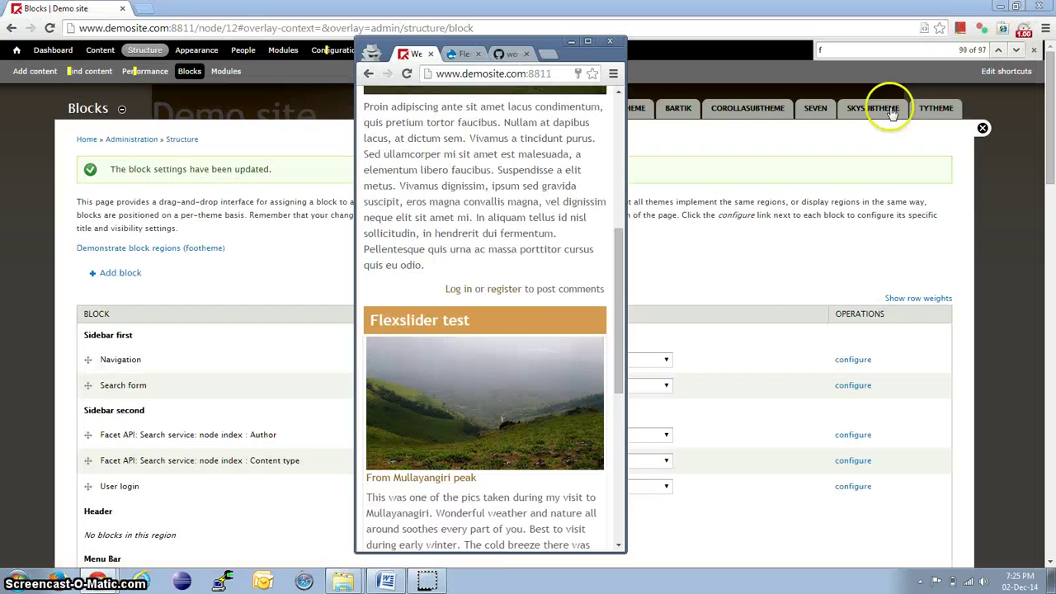
pyautogui.click(622, 322)
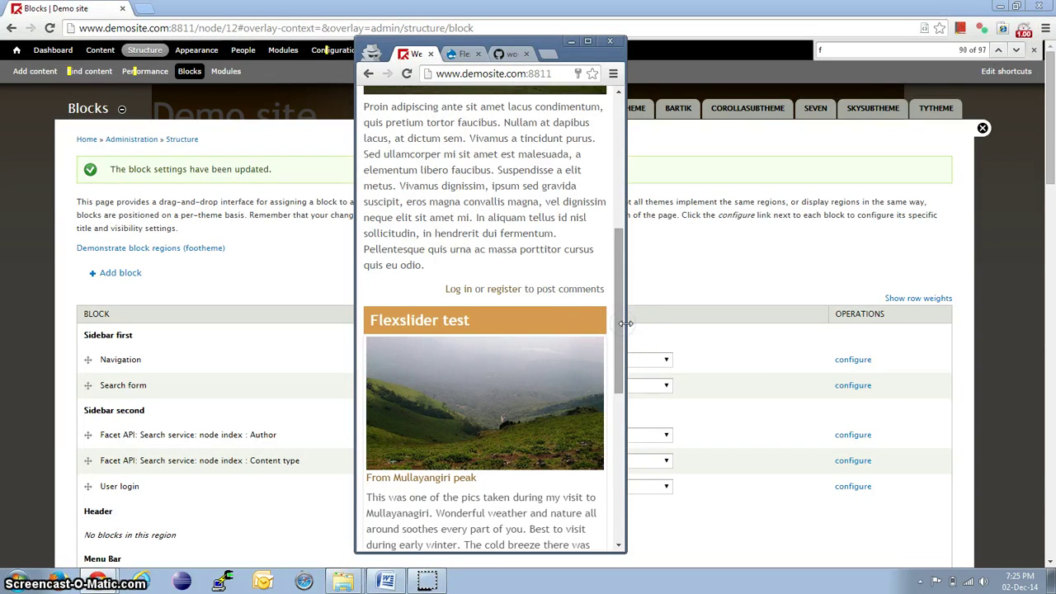
pyautogui.moveTo(626, 323); pyautogui.dragTo(708, 323)
pyautogui.click(745, 340)
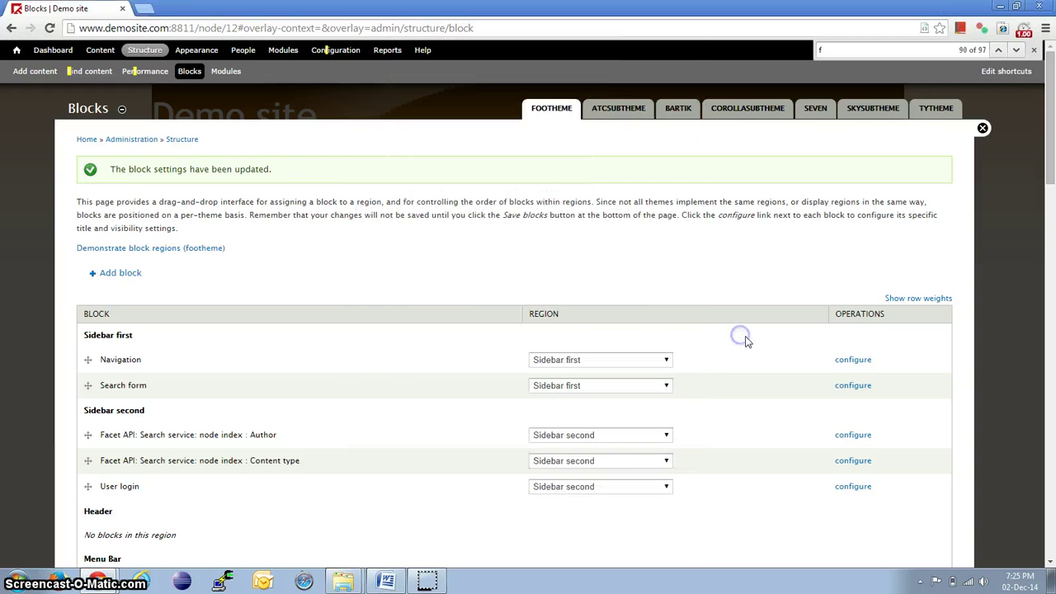
pyautogui.hotkey('alt', 'Tab')
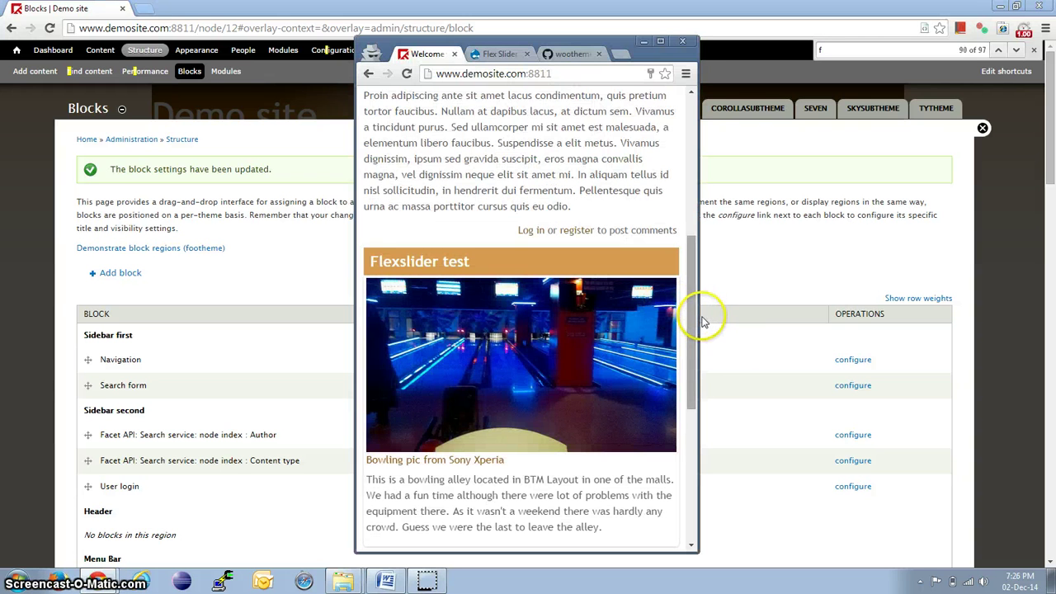
pyautogui.moveTo(698, 315); pyautogui.dragTo(748, 318)
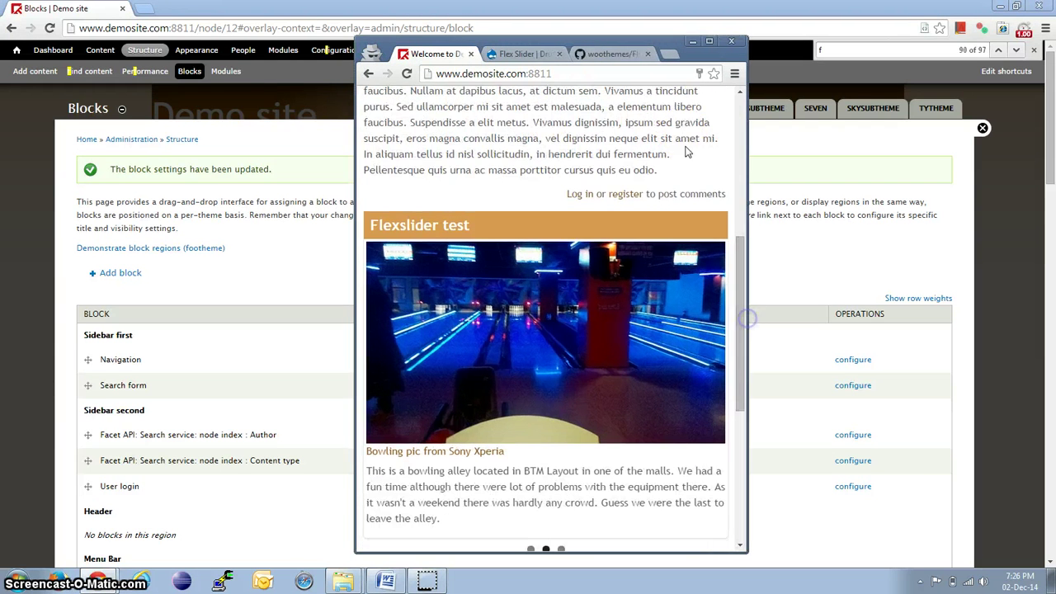